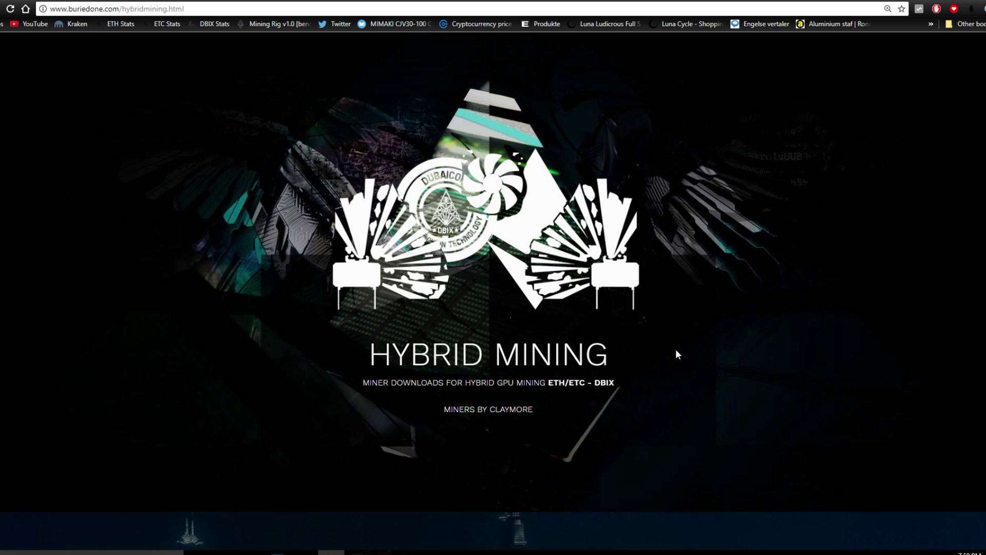
# Review the hybrid mining page's sections on the miner download, pre-made start files and manual start-file commands
pyautogui.scroll(-1, 676, 349)
pyautogui.scroll(-6, 776, 328)
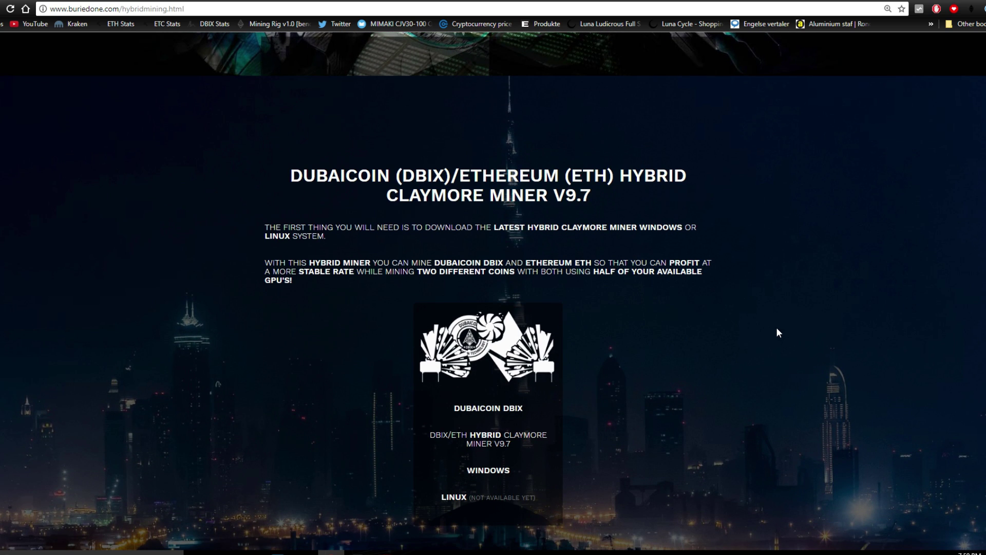
pyautogui.scroll(-1, 761, 313)
pyautogui.scroll(-2, 724, 293)
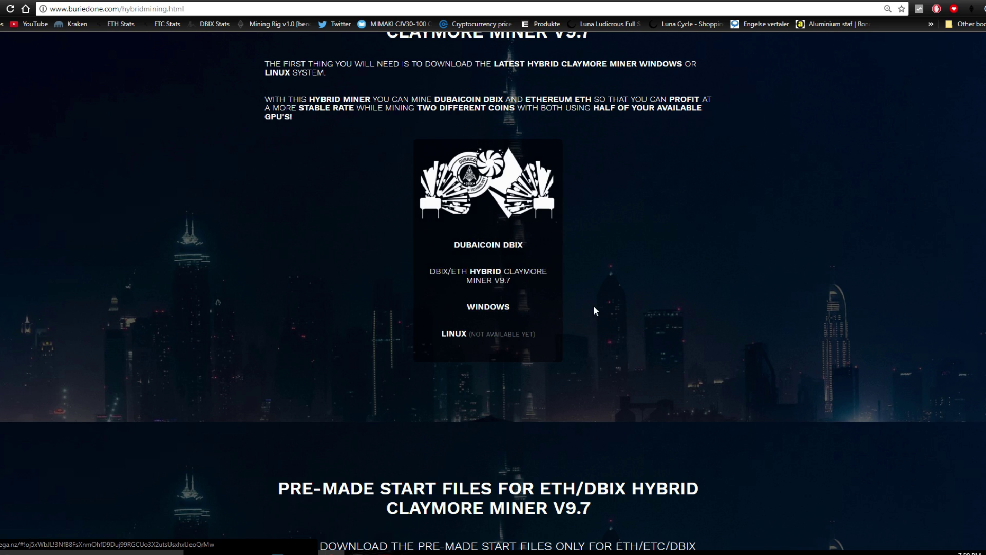
pyautogui.scroll(-3, 596, 306)
pyautogui.scroll(-2, 809, 274)
pyautogui.scroll(-2, 706, 223)
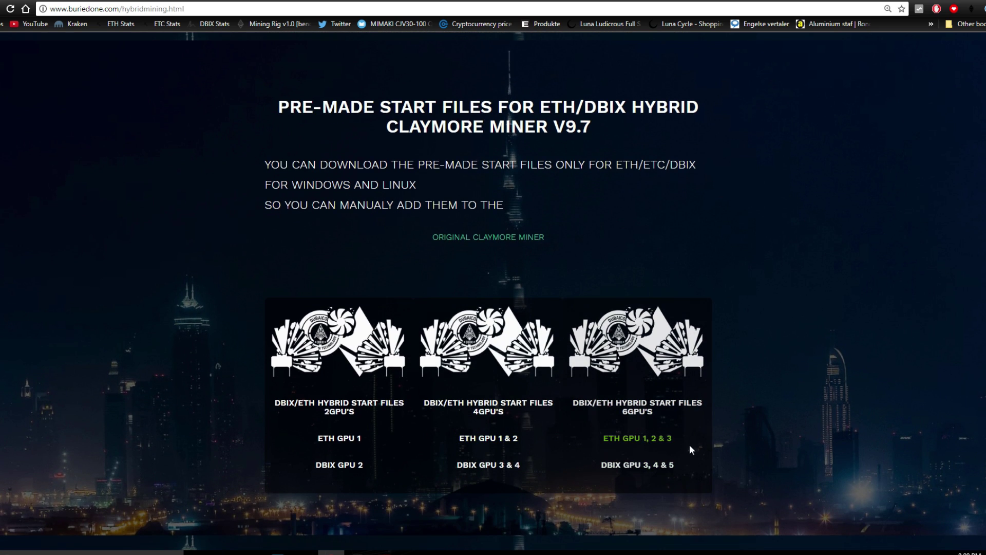
pyautogui.scroll(-2, 769, 273)
pyautogui.scroll(2, 526, 148)
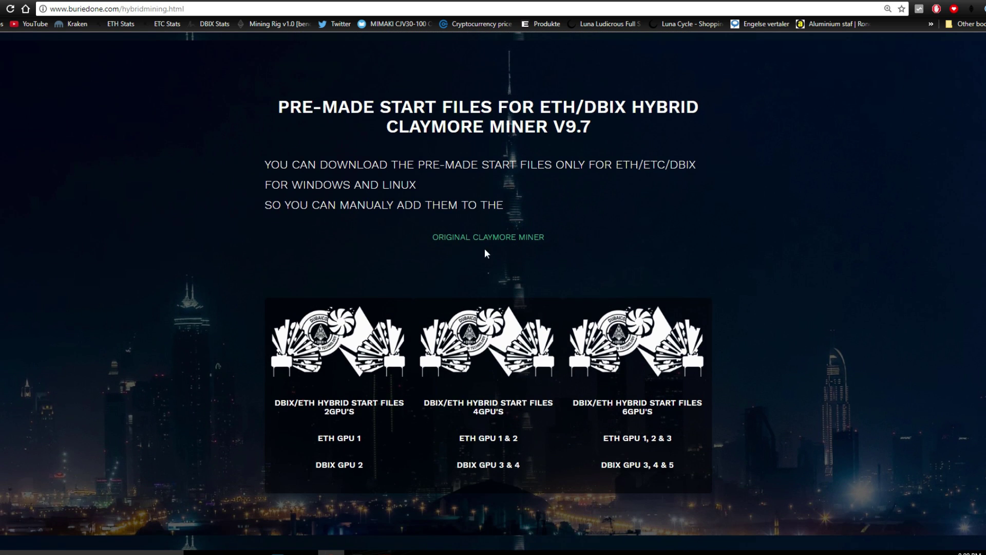
pyautogui.scroll(-2, 771, 239)
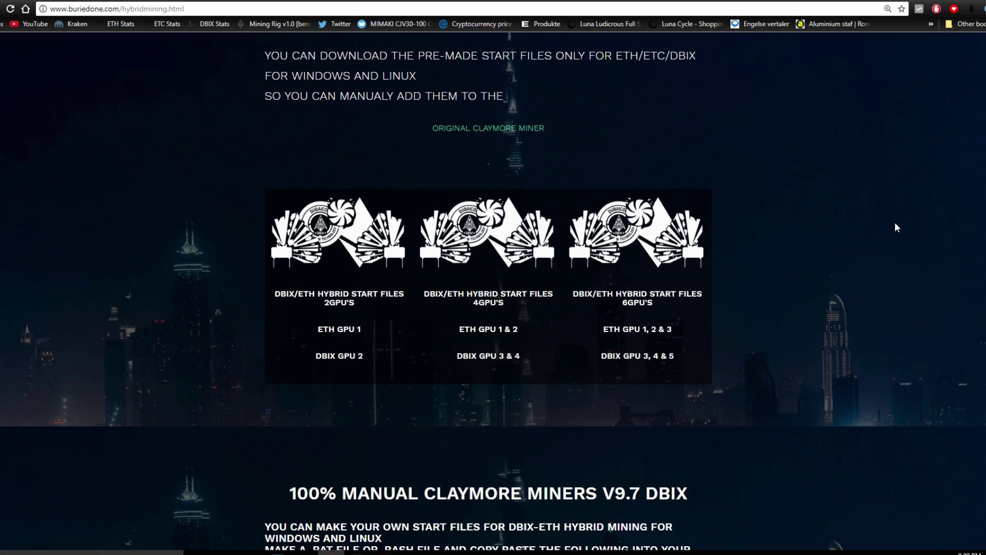
pyautogui.scroll(-4, 853, 198)
pyautogui.scroll(-2, 863, 214)
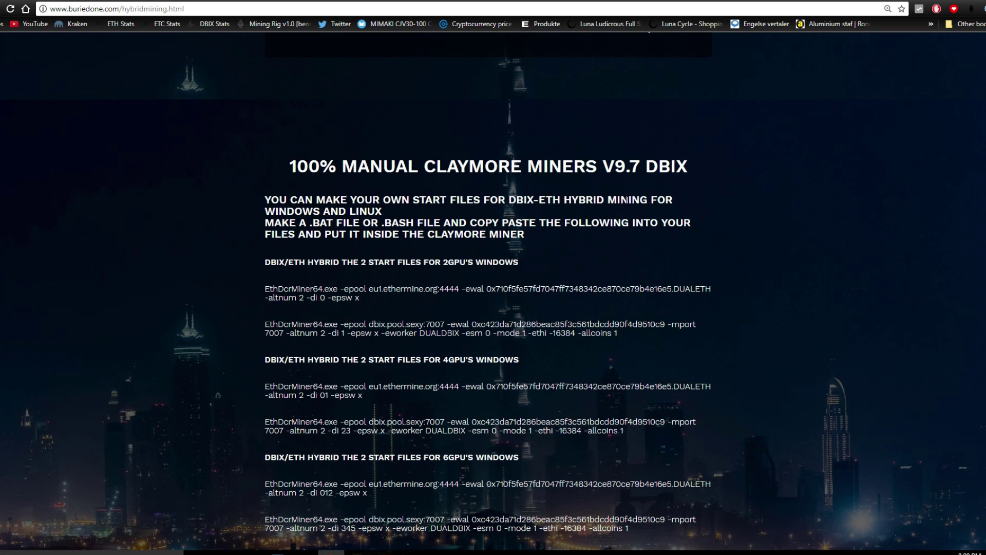
pyautogui.scroll(-2, 445, 226)
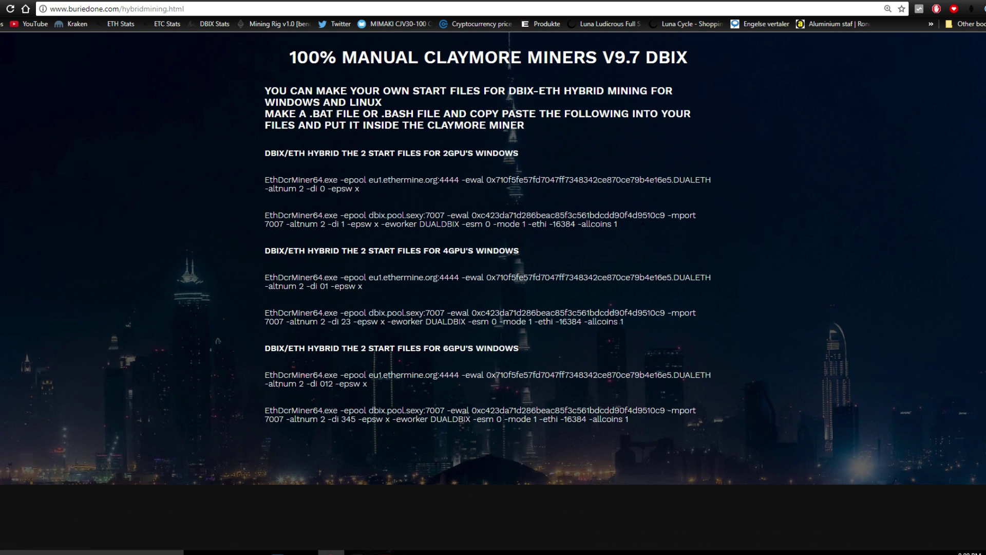
# Examine the manual Windows start-file commands for the 2, 4 and 6 GPU setups, highlighting each heading's GPU number
pyautogui.moveTo(634, 226); pyautogui.dragTo(264, 214)
pyautogui.click(345, 204)
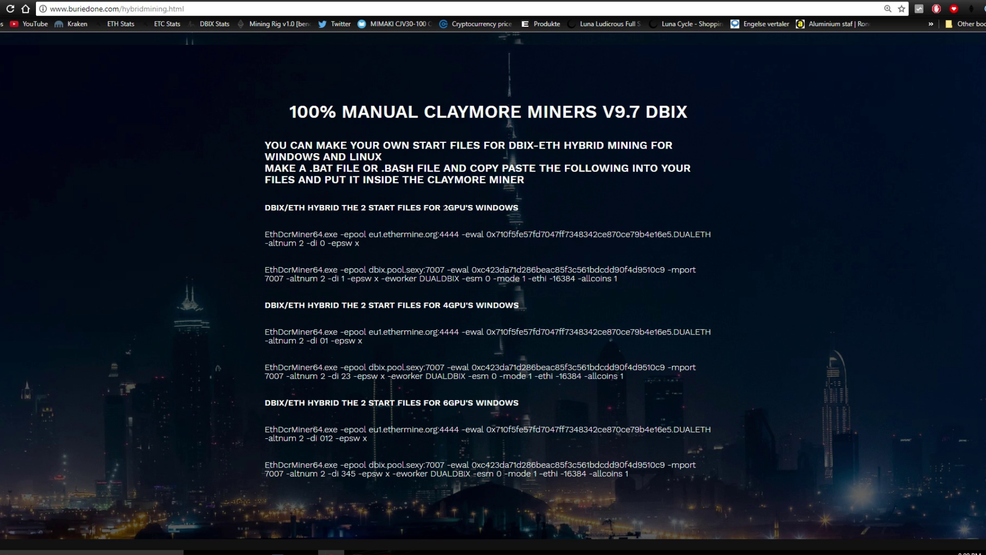
pyautogui.click(466, 211)
pyautogui.moveTo(466, 207); pyautogui.dragTo(473, 207)
pyautogui.scroll(-1, 456, 250)
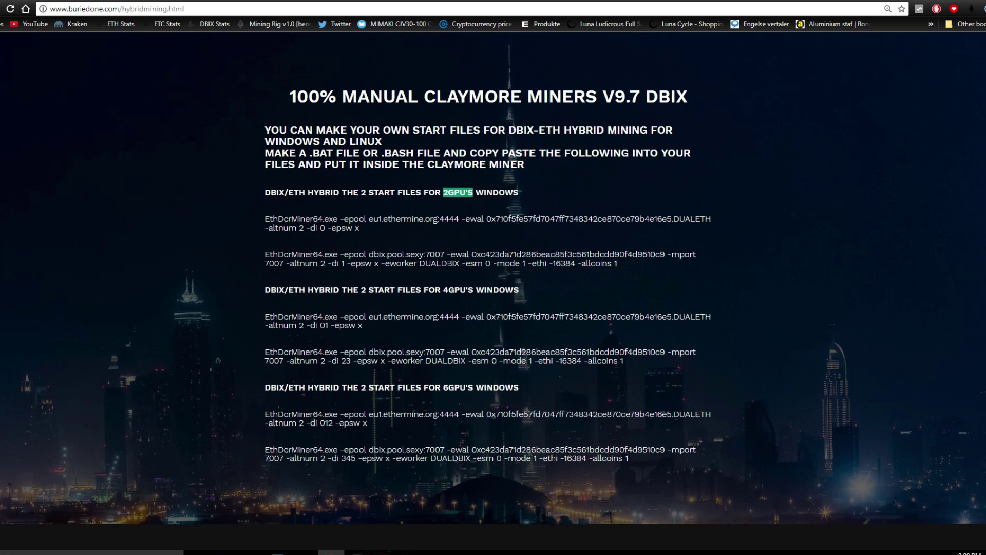
pyautogui.moveTo(443, 251); pyautogui.dragTo(469, 251)
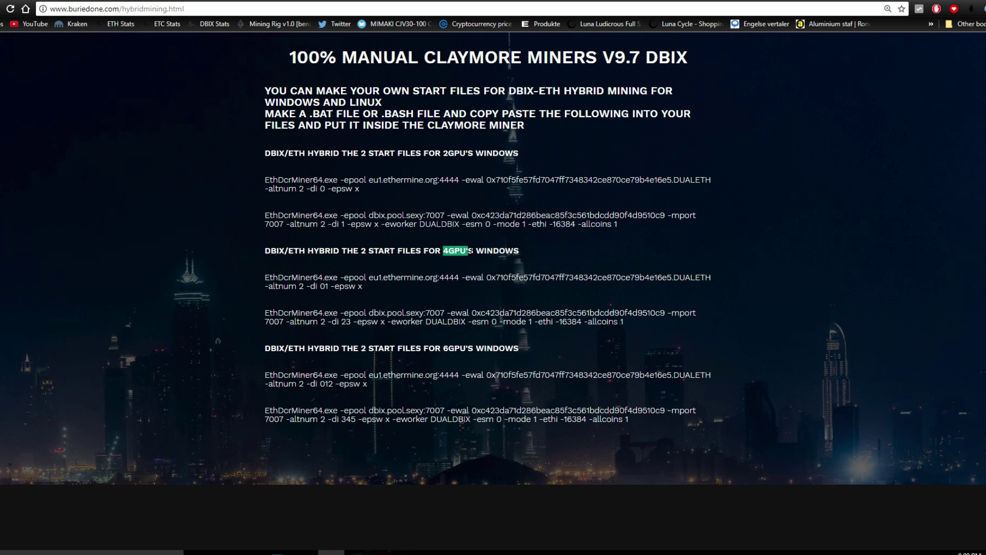
pyautogui.moveTo(443, 348); pyautogui.dragTo(469, 348)
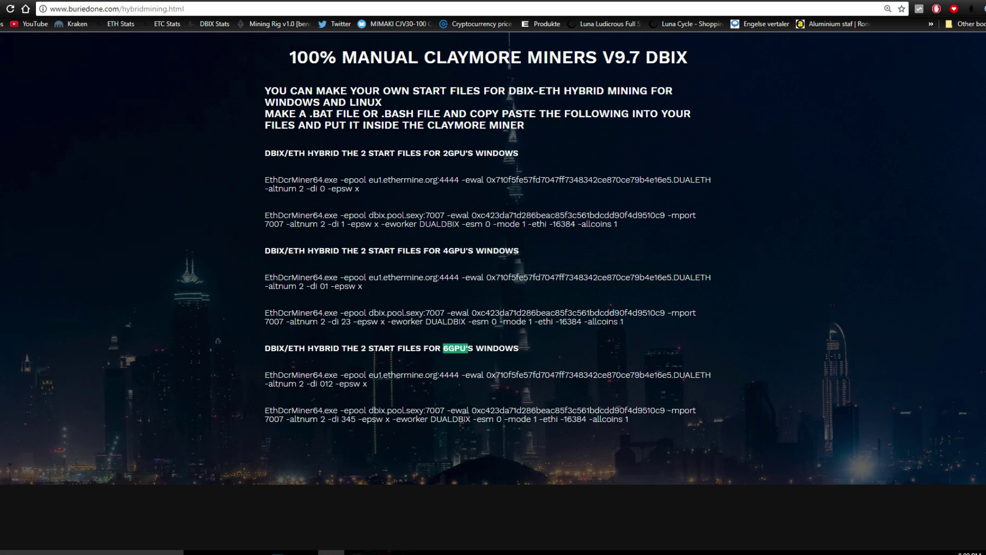
pyautogui.click(468, 348)
pyautogui.scroll(1, 504, 350)
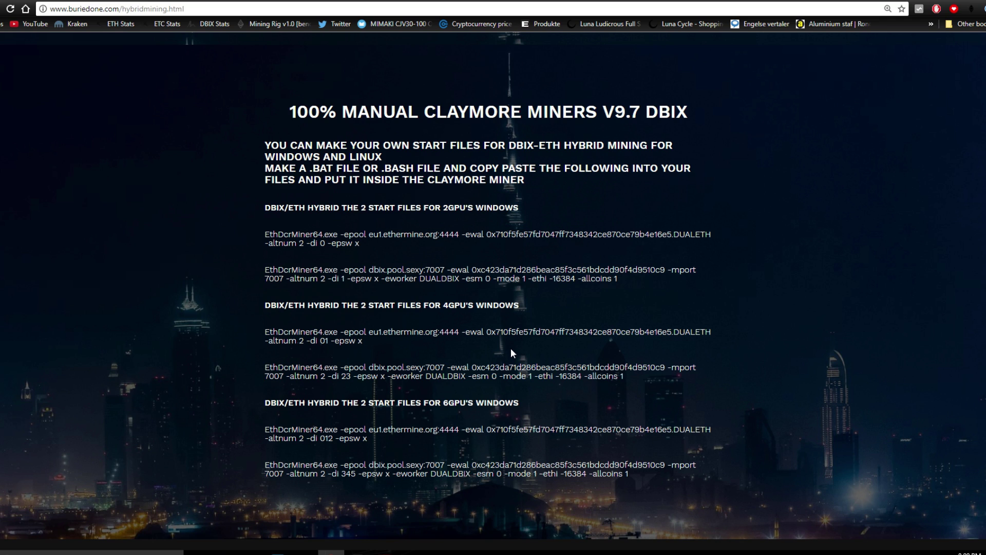
# Download the Windows version of the DBIX/ETH Hybrid Claymore Miner V9.7 from MEGA through the browser
pyautogui.scroll(10, 503, 352)
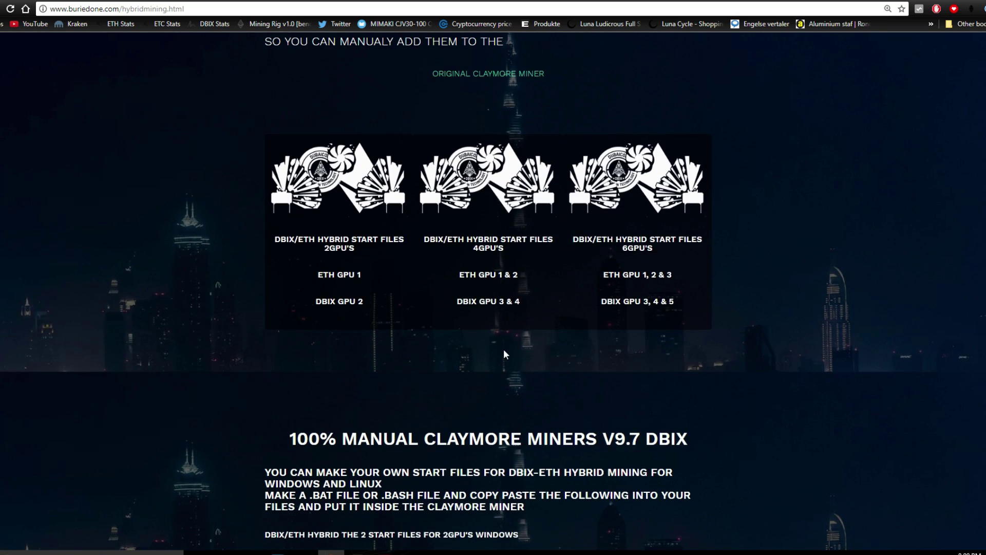
pyautogui.scroll(8, 627, 326)
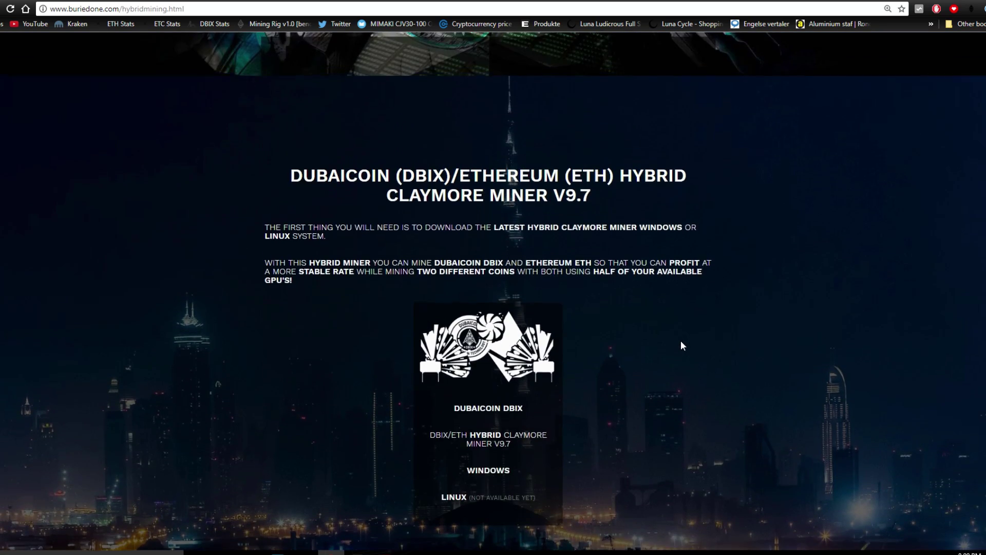
pyautogui.scroll(-1, 677, 348)
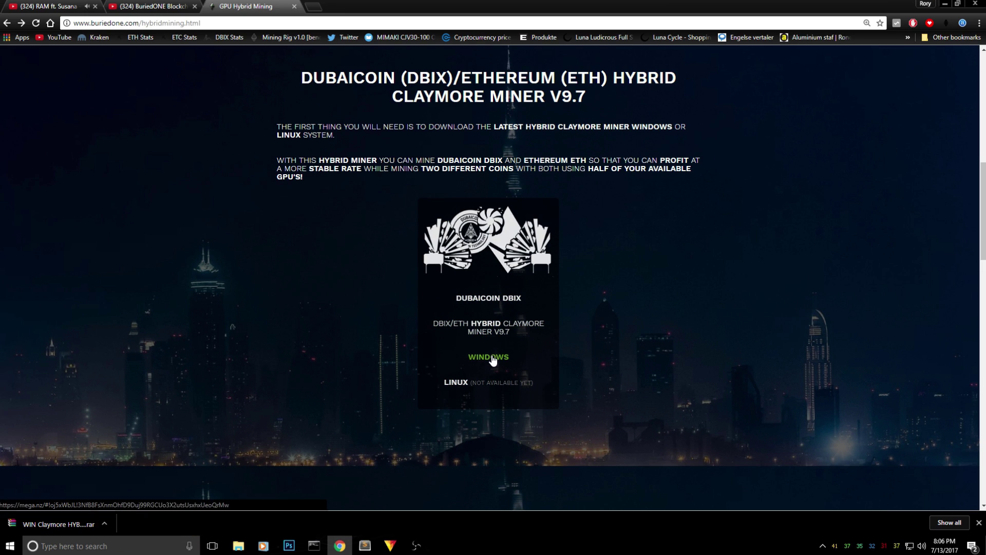
pyautogui.click(493, 358)
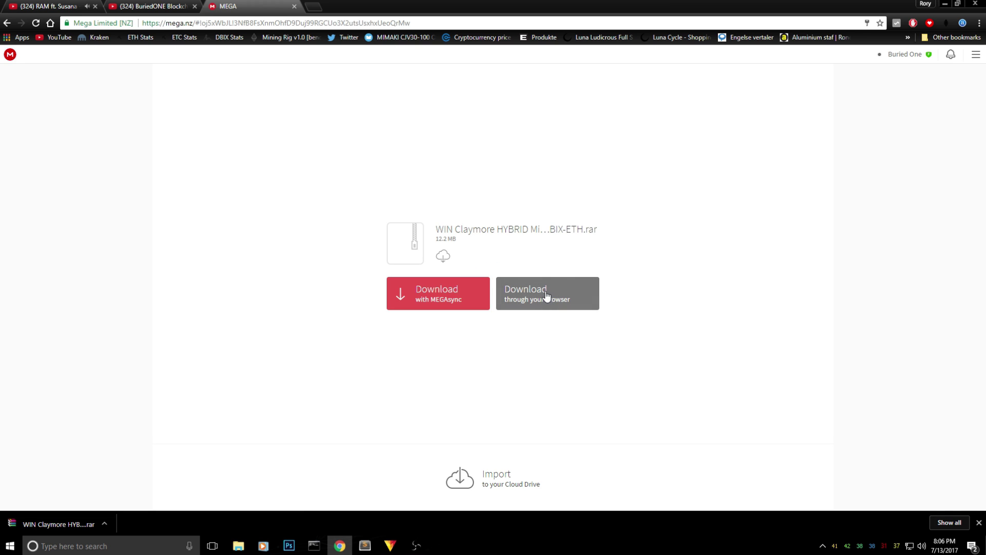
pyautogui.click(550, 295)
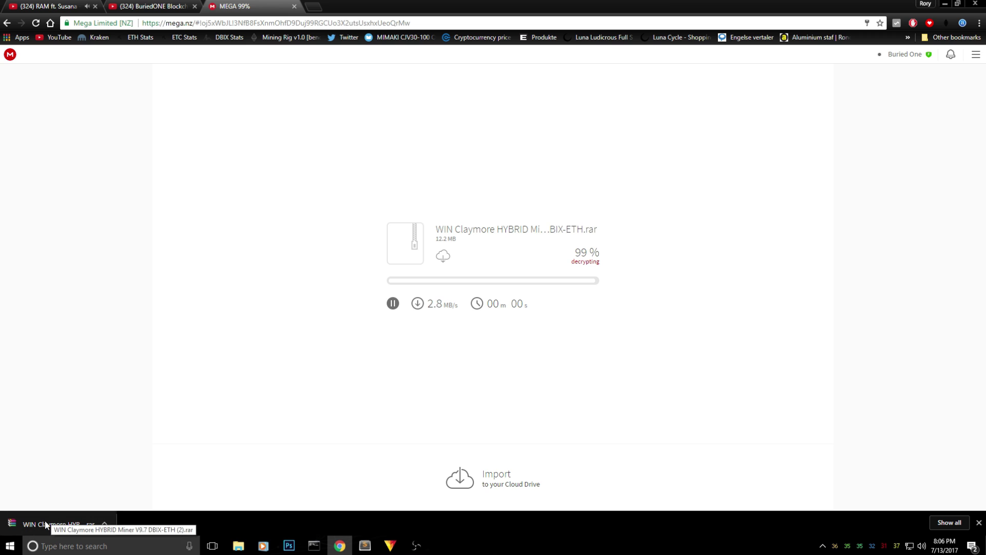
# Open the downloaded miner archive in WinRAR and extract the WIN Claymore HYBRID Miner V9.7 DBIX-ETH folder to the desktop
pyautogui.click(71, 523)
pyautogui.click(948, 5)
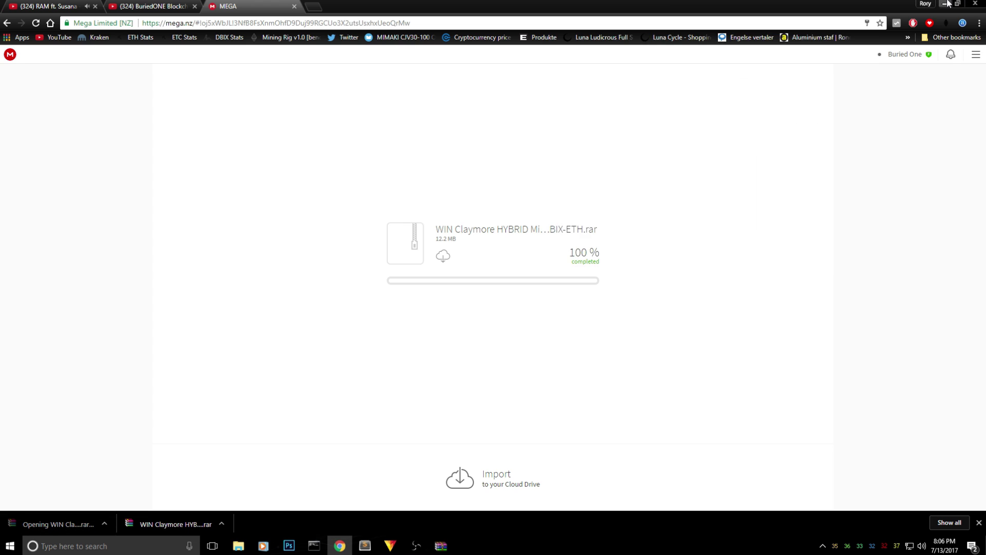
pyautogui.click(948, 4)
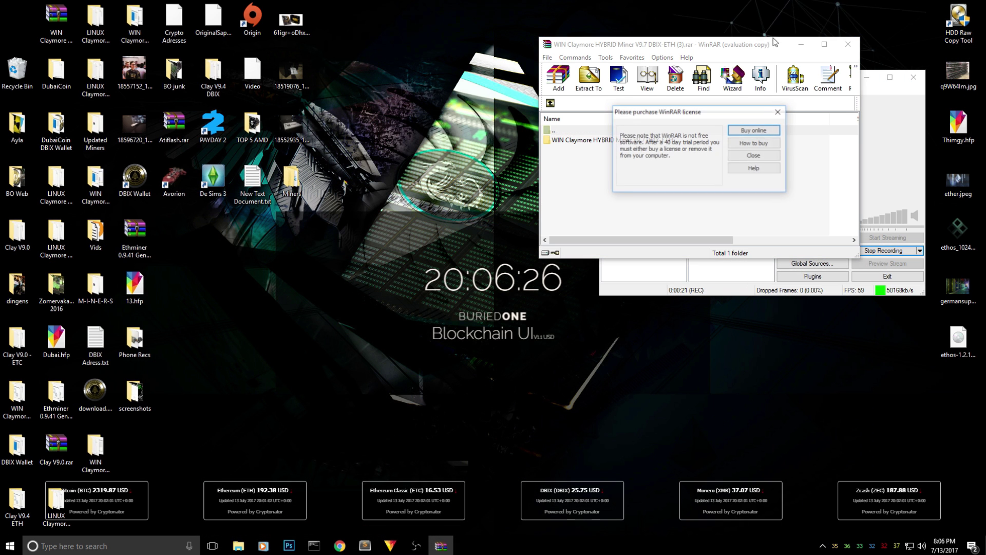
pyautogui.click(780, 112)
pyautogui.moveTo(753, 44); pyautogui.dragTo(817, 22)
pyautogui.click(732, 118)
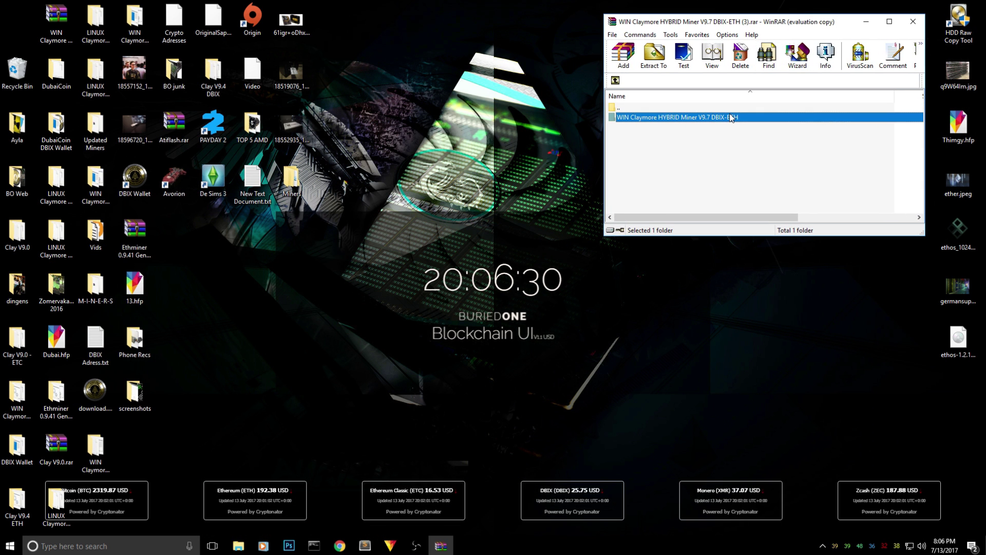
pyautogui.moveTo(732, 118); pyautogui.dragTo(805, 130)
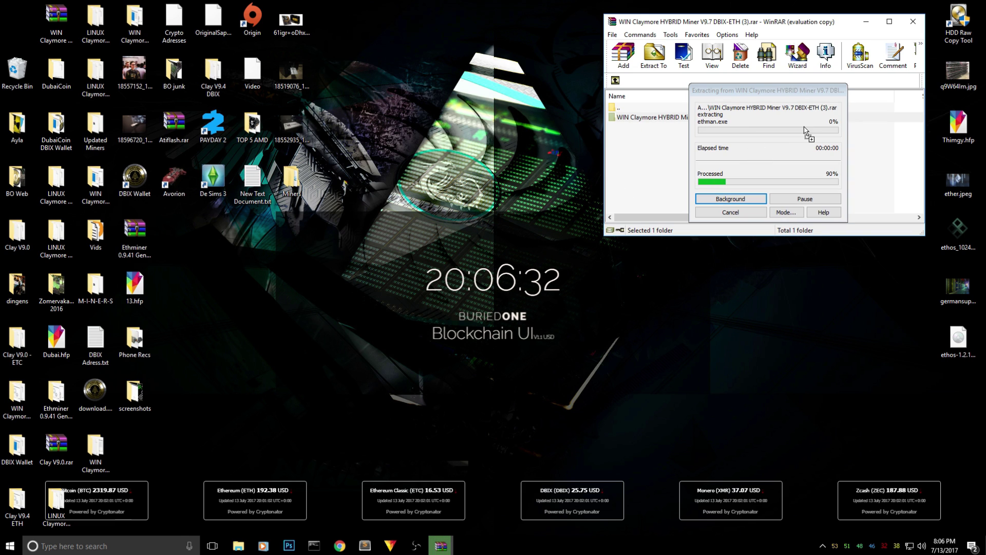
pyautogui.click(914, 22)
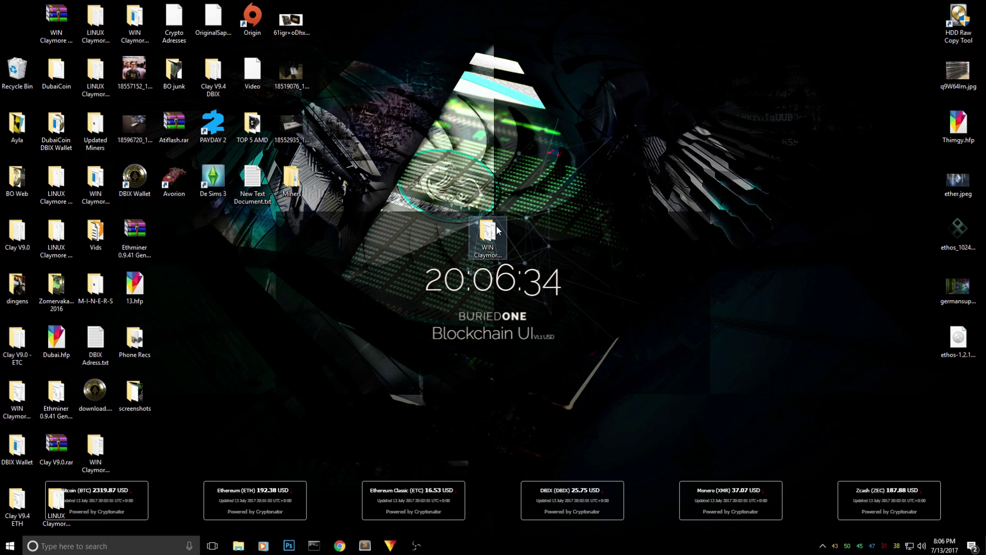
# Place the extracted miner folder below the desktop clock and open it at its start batch files
pyautogui.moveTo(497, 230); pyautogui.dragTo(522, 384)
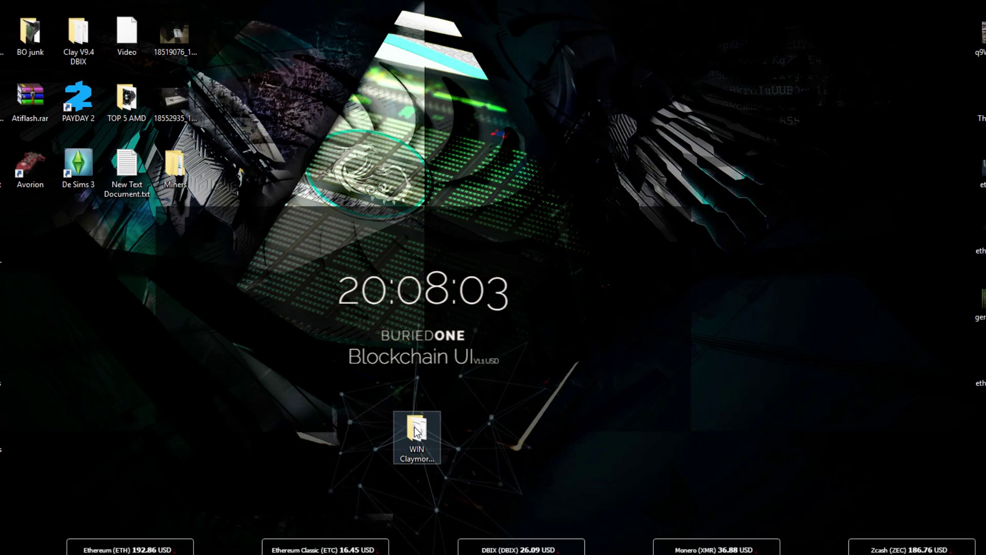
pyautogui.doubleClick(416, 431)
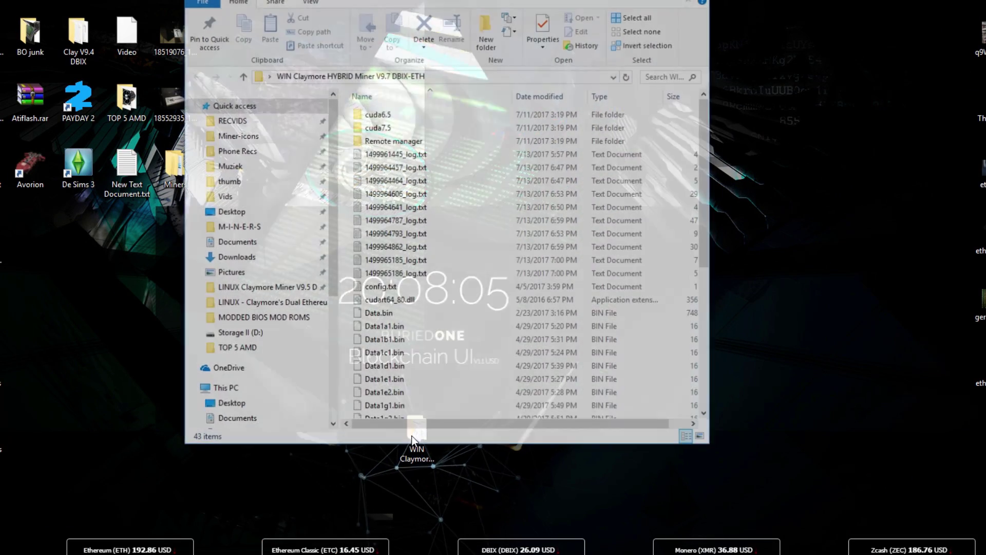
pyautogui.scroll(-7, 430, 354)
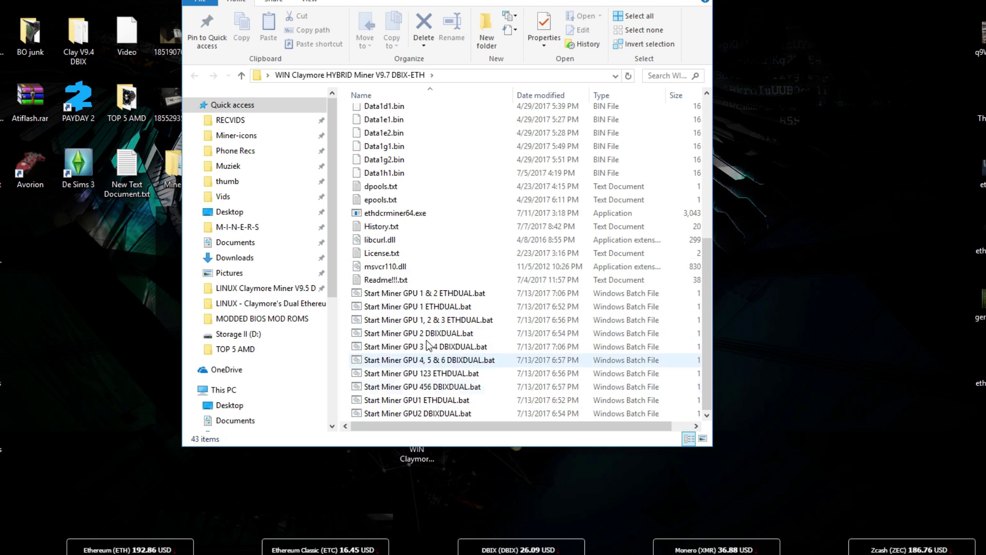
# Examine the ETHDUAL and DBIXDUAL start file pairs for two, four and six GPUs
pyautogui.click(476, 399)
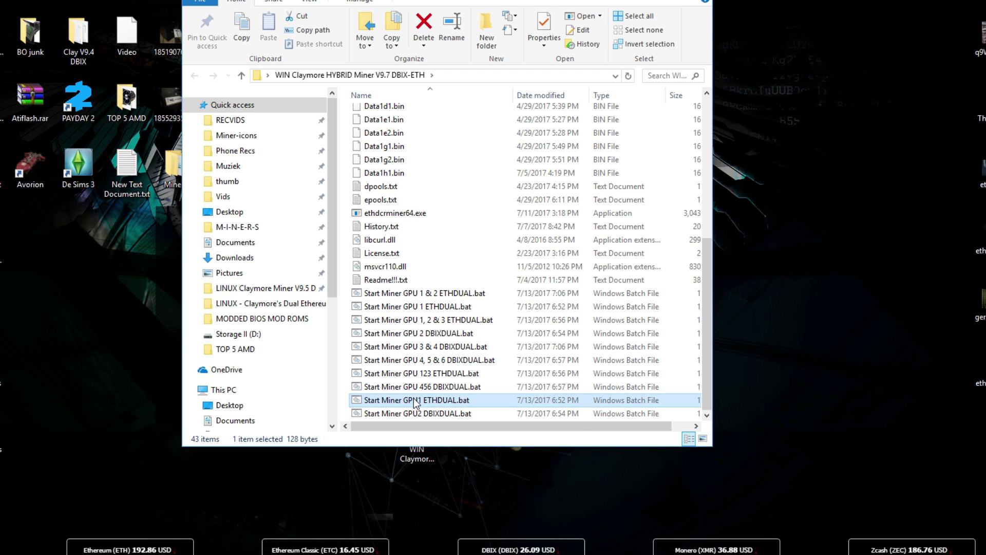
pyautogui.click(433, 413)
pyautogui.click(451, 400)
pyautogui.click(450, 414)
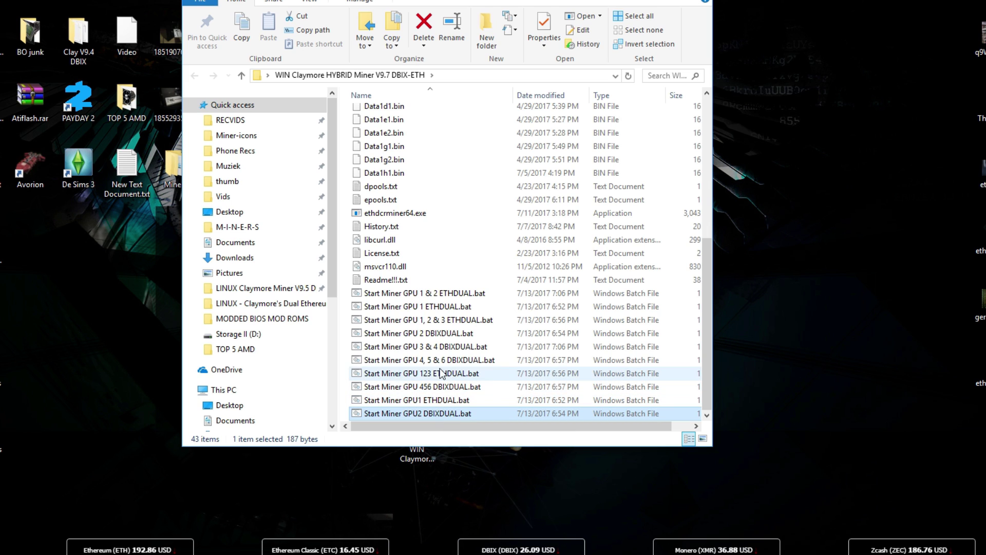
pyautogui.click(436, 295)
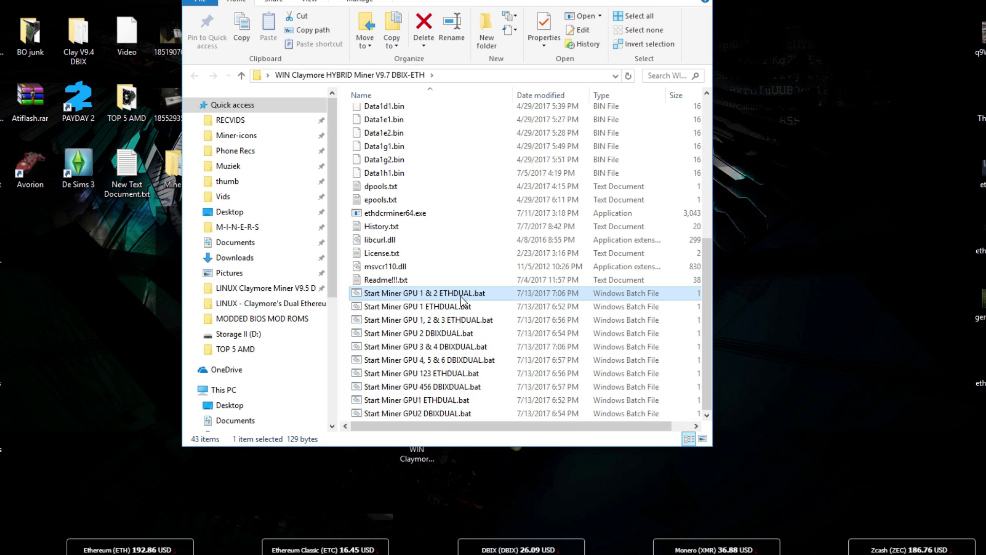
pyautogui.click(444, 348)
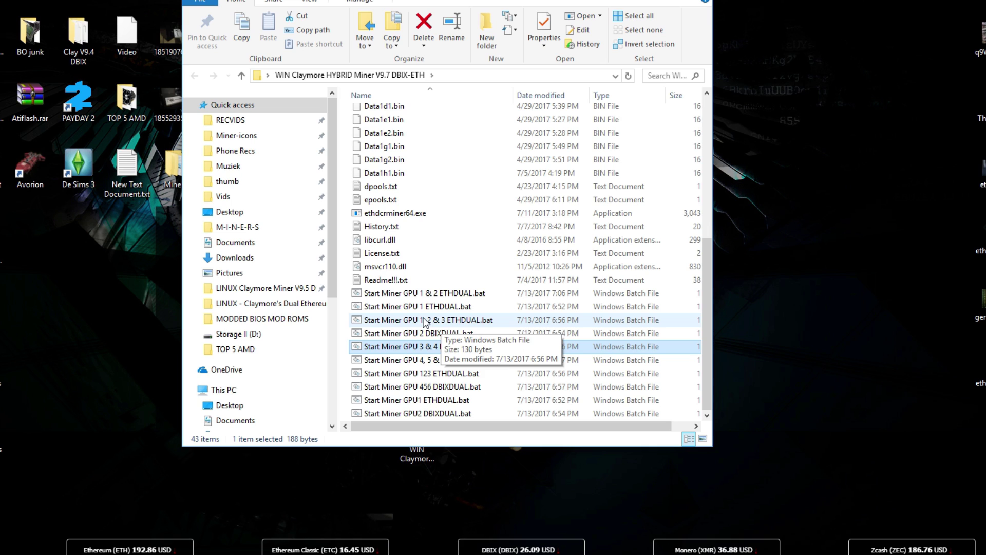
pyautogui.click(423, 323)
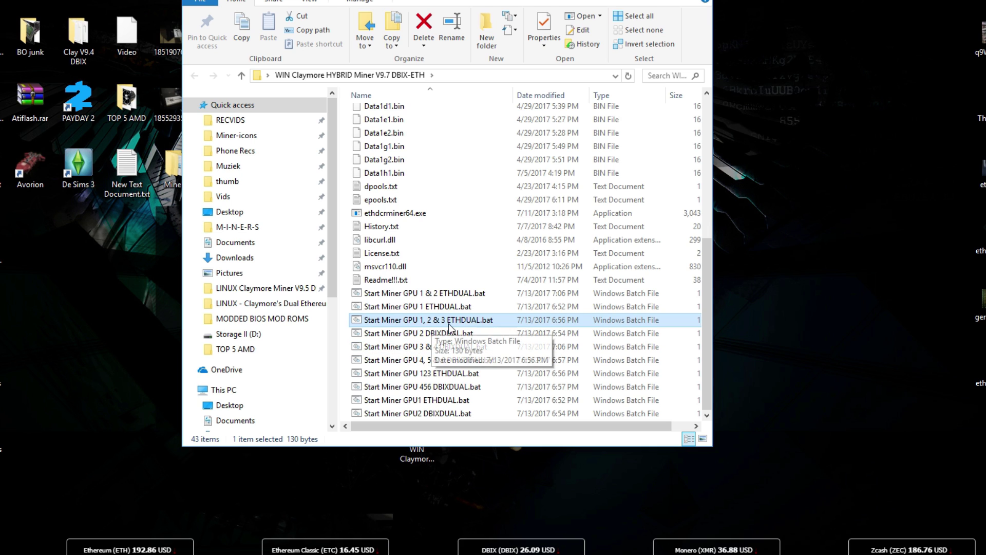
pyautogui.click(441, 363)
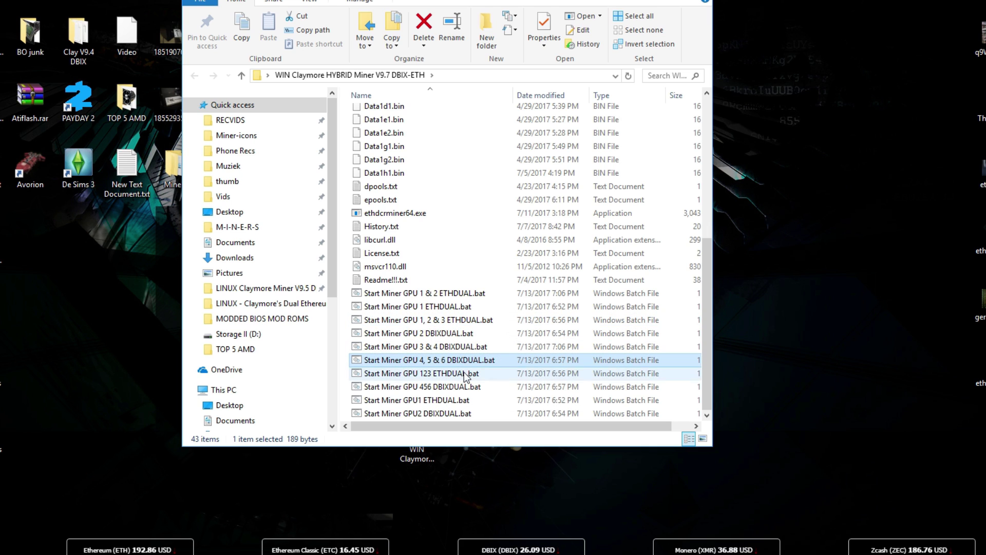
# Move the eight start files from GPU 1 & 2 ETHDUAL through GPU 456 DBIXDUAL out of the miner folder
pyautogui.click(454, 389)
pyautogui.keyDown('shift'); pyautogui.click(443, 297); pyautogui.keyUp('shift')
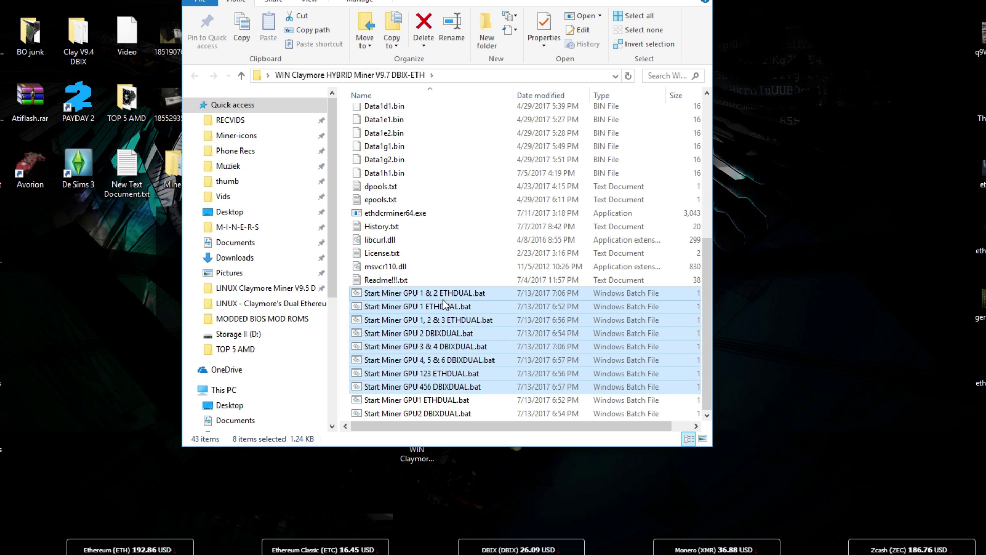
pyautogui.moveTo(470, 297); pyautogui.dragTo(2, 246)
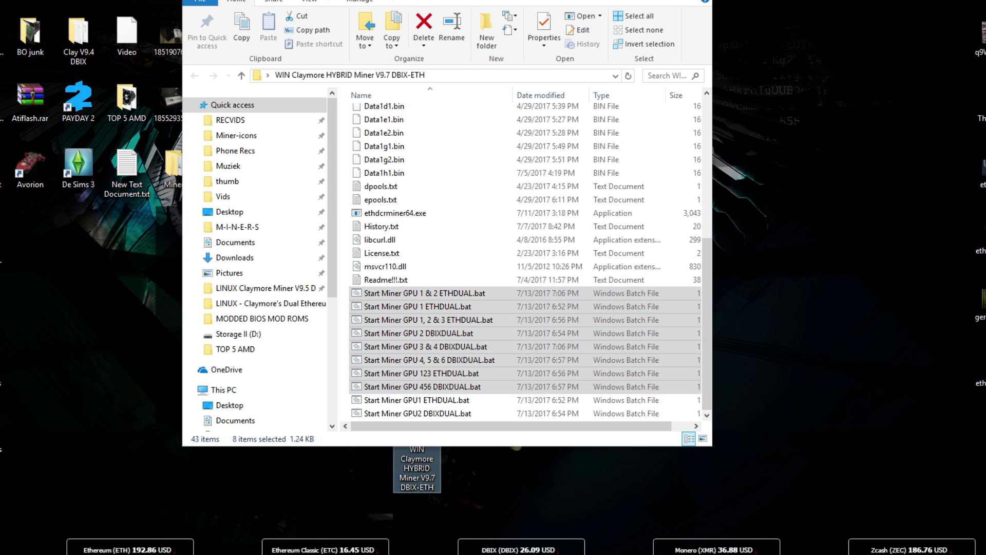
# Check the two start files kept in the folder, Start Miner GPU1 ETHDUAL.bat and Start Miner GPU2 DBIXDUAL.bat
pyautogui.click(438, 412)
pyautogui.click(457, 400)
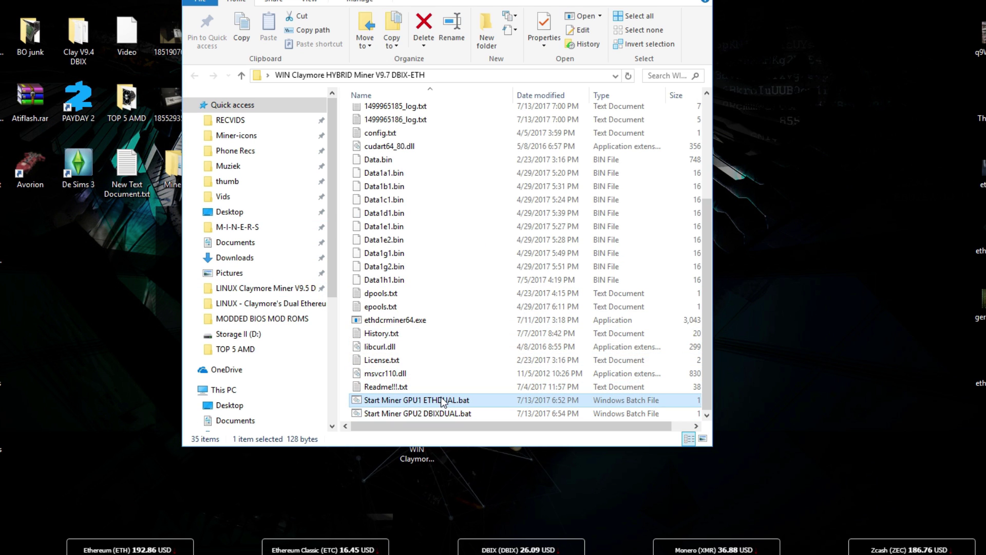
pyautogui.click(453, 411)
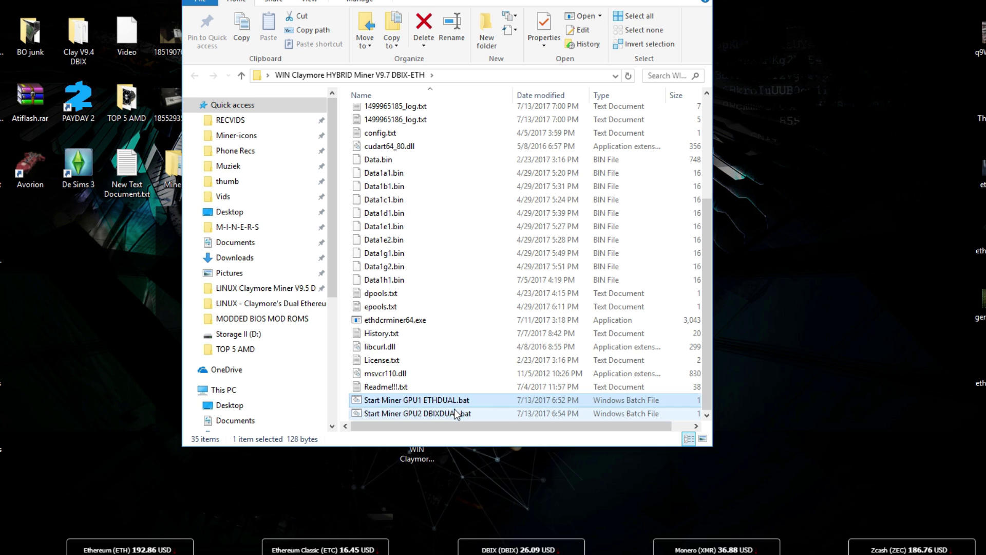
pyautogui.click(448, 411)
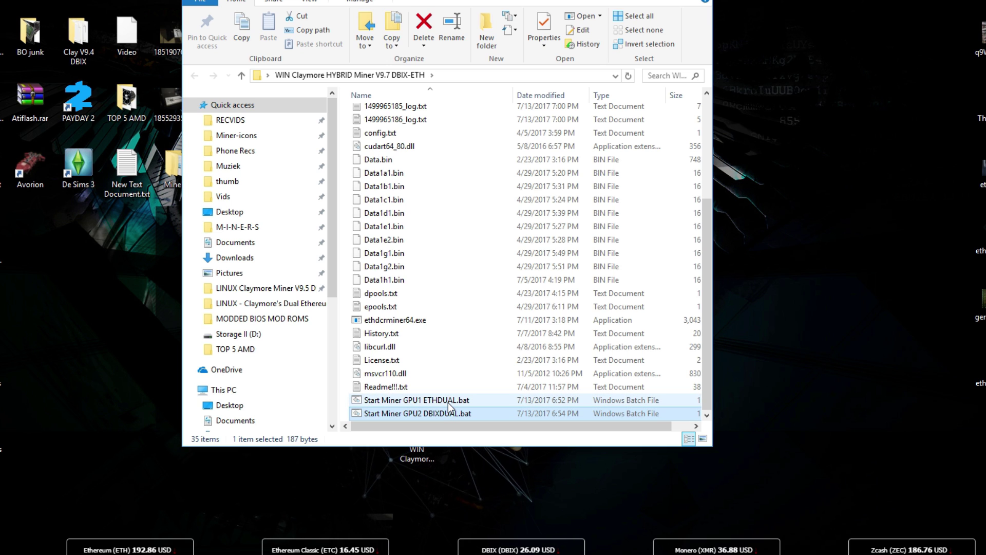
pyautogui.click(450, 402)
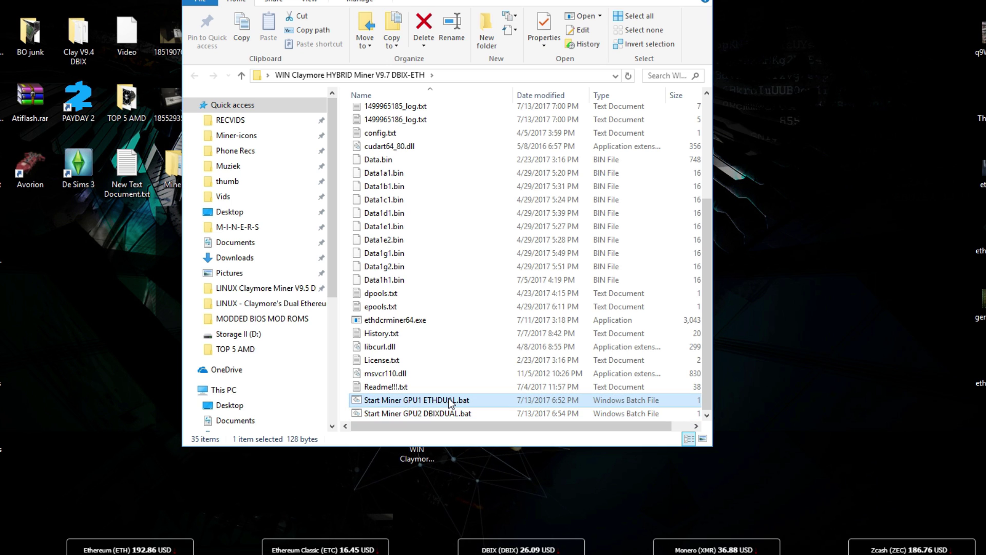
pyautogui.click(451, 412)
# Open Start Miner GPU1 ETHDUAL.bat for editing despite the SmartScreen warning, and move its text window clear of the start files
pyautogui.click(448, 401)
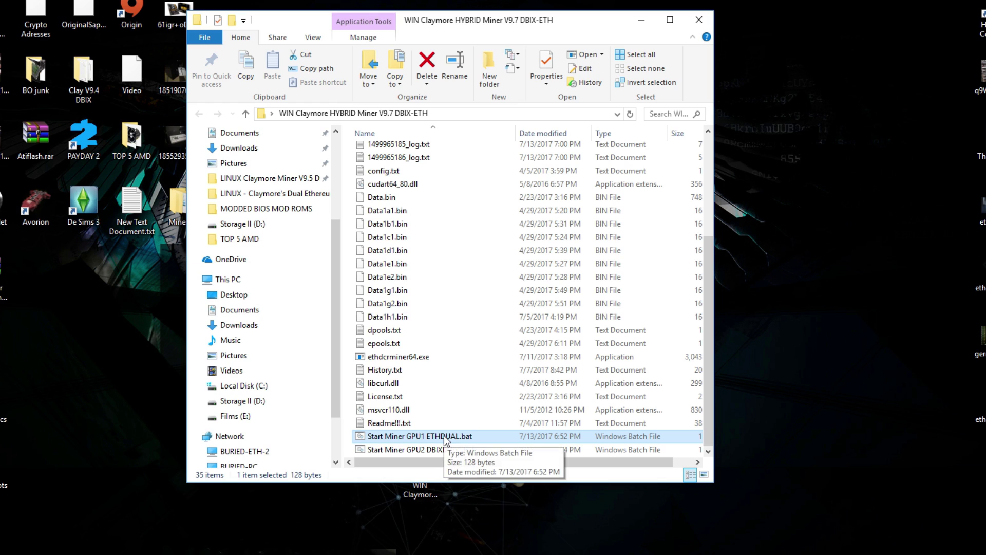
pyautogui.rightClick(457, 439)
pyautogui.click(507, 170)
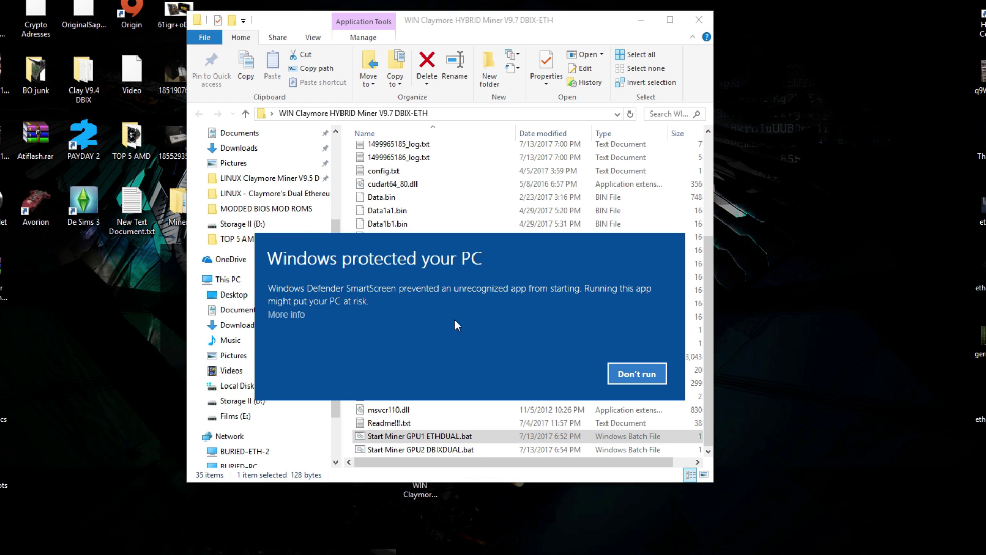
pyautogui.moveTo(273, 255); pyautogui.dragTo(478, 256)
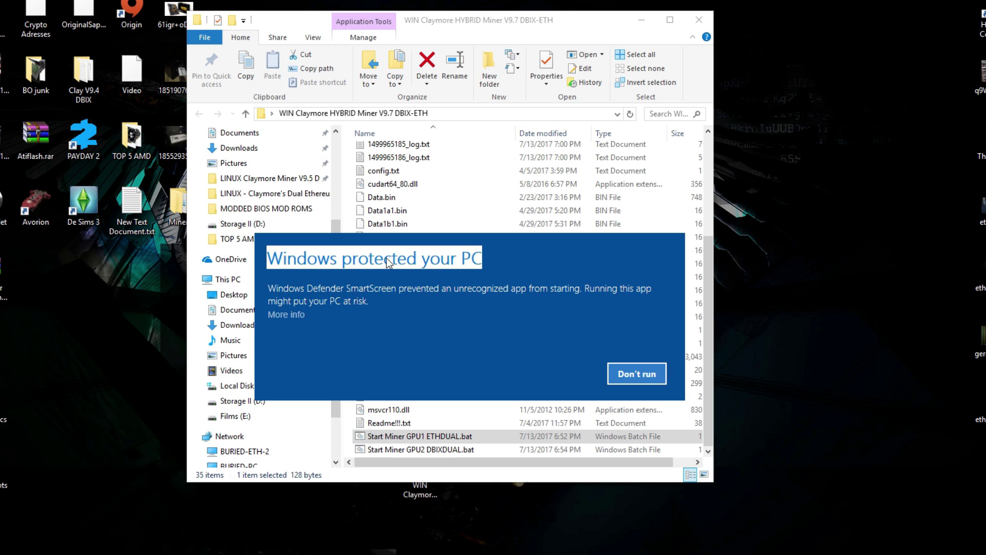
pyautogui.click(329, 334)
pyautogui.click(286, 315)
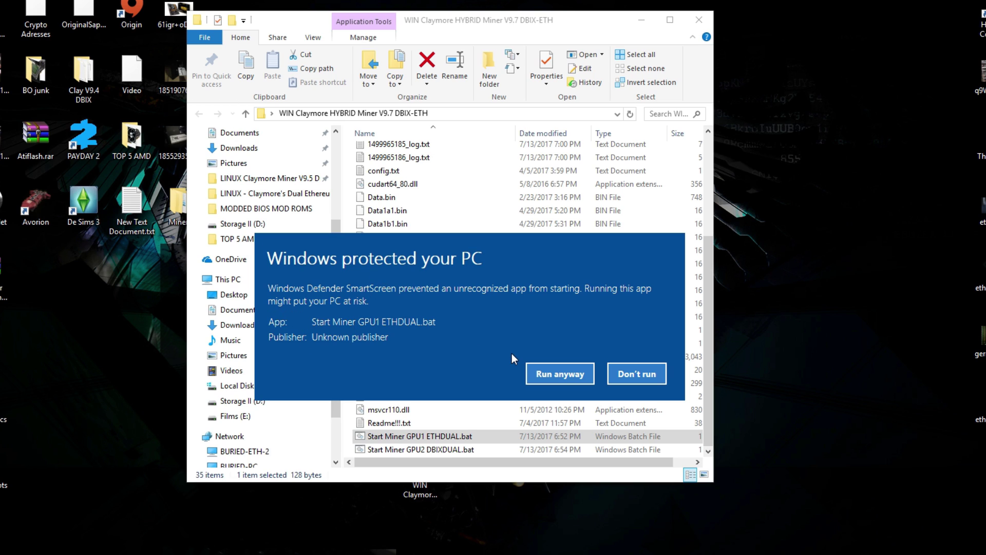
pyautogui.click(557, 375)
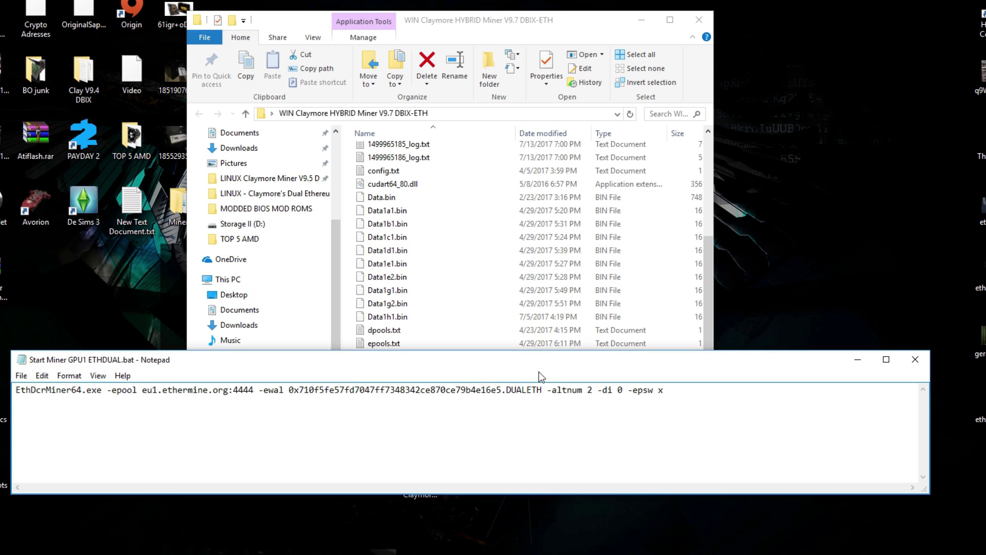
pyautogui.moveTo(511, 403); pyautogui.dragTo(553, 126)
pyautogui.moveTo(282, 122); pyautogui.dragTo(243, 128)
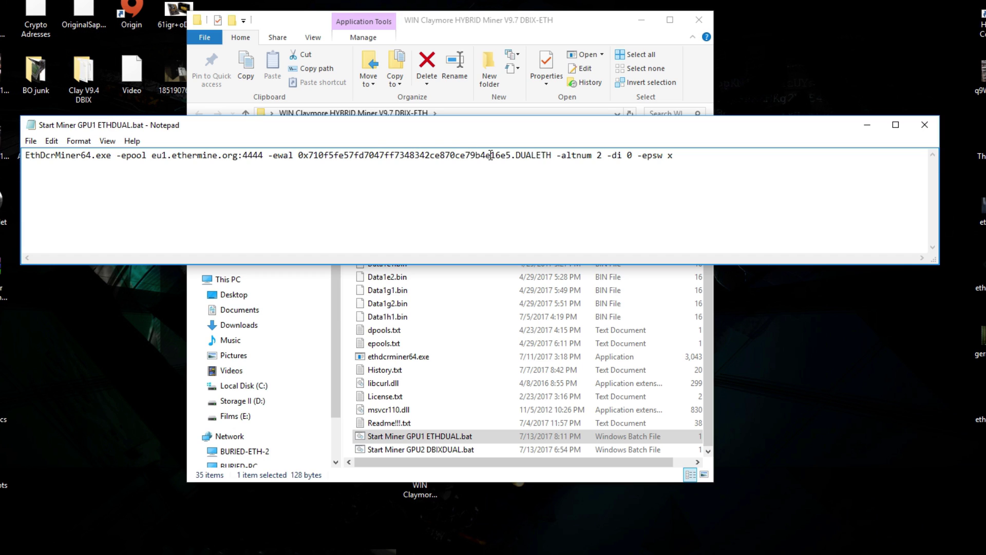
# Examine the -di GPU number, the Ethereum wallet address and the DUALETH worker name in the GPU1 start file
pyautogui.moveTo(608, 156); pyautogui.dragTo(634, 155)
pyautogui.click(632, 155)
pyautogui.doubleClick(629, 155)
pyautogui.click(629, 155)
pyautogui.moveTo(300, 155); pyautogui.dragTo(512, 154)
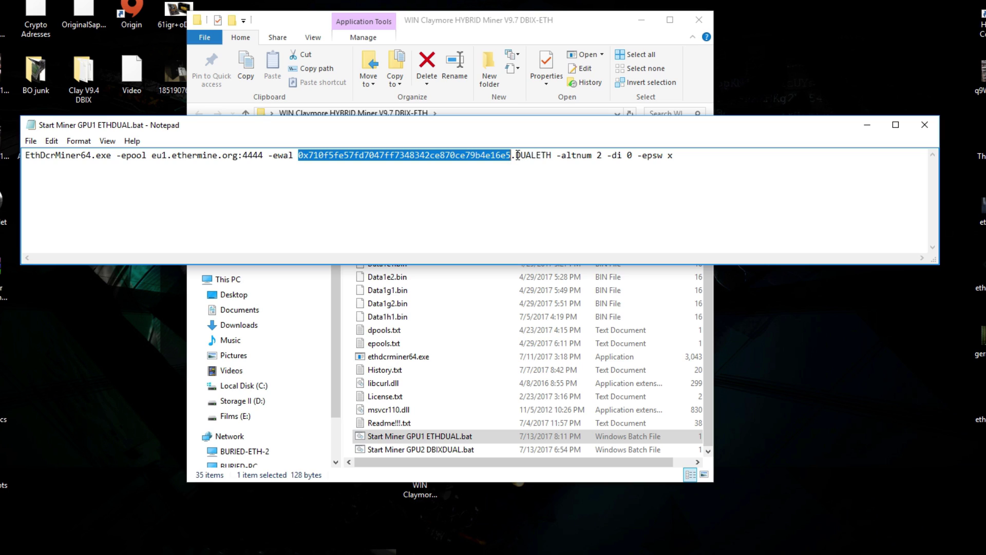
pyautogui.moveTo(516, 155); pyautogui.dragTo(552, 155)
pyautogui.click(547, 154)
pyautogui.click(542, 155)
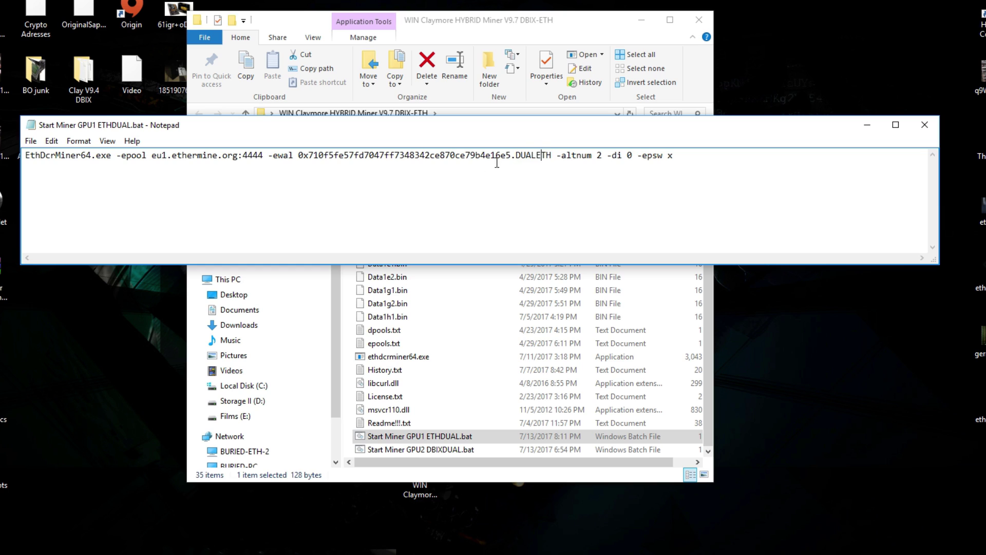
# Check the eu1 region prefix of the ethermine.org pool address in the GPU1 start file
pyautogui.moveTo(169, 155); pyautogui.dragTo(157, 154)
pyautogui.click(152, 157)
pyautogui.click(153, 154)
pyautogui.doubleClick(152, 155)
pyautogui.click(165, 155)
pyautogui.click(165, 156)
# Save Start Miner GPU1 ETHDUAL.bat and close it
pyautogui.click(31, 140)
pyautogui.click(58, 181)
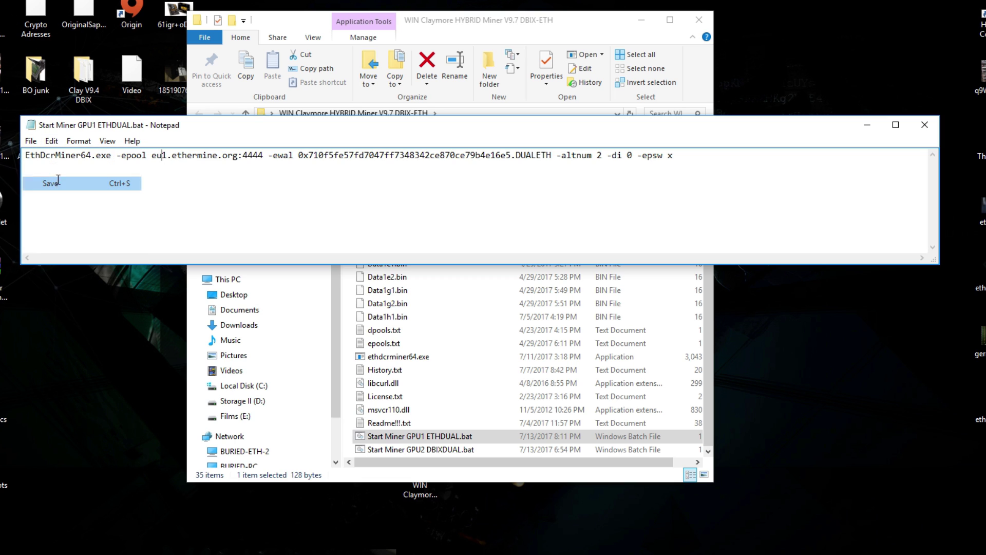
pyautogui.click(925, 124)
# Open Start Miner GPU2 DBIXDUAL.bat for editing despite the SmartScreen warning, and move its text window lower on the desktop
pyautogui.click(459, 450)
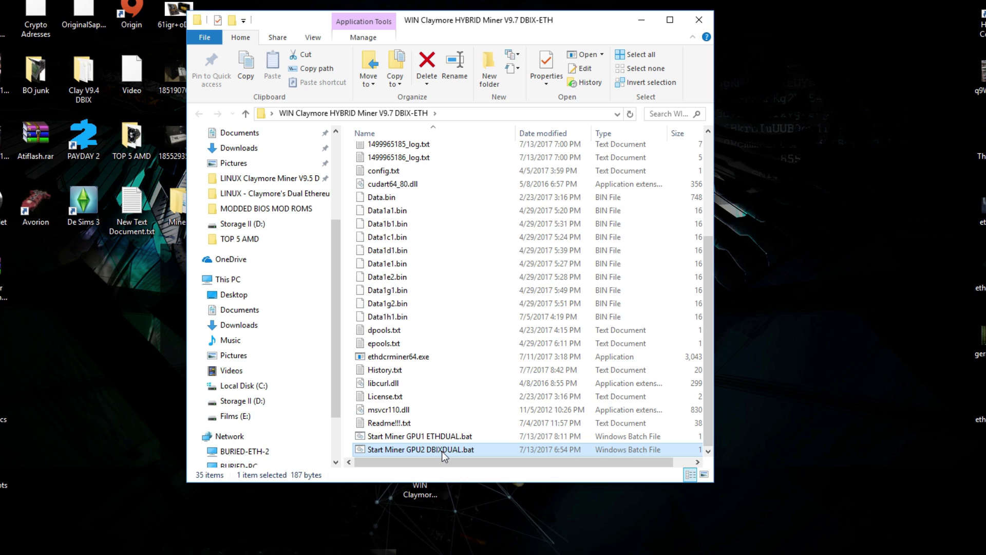
pyautogui.rightClick(443, 452)
pyautogui.click(473, 183)
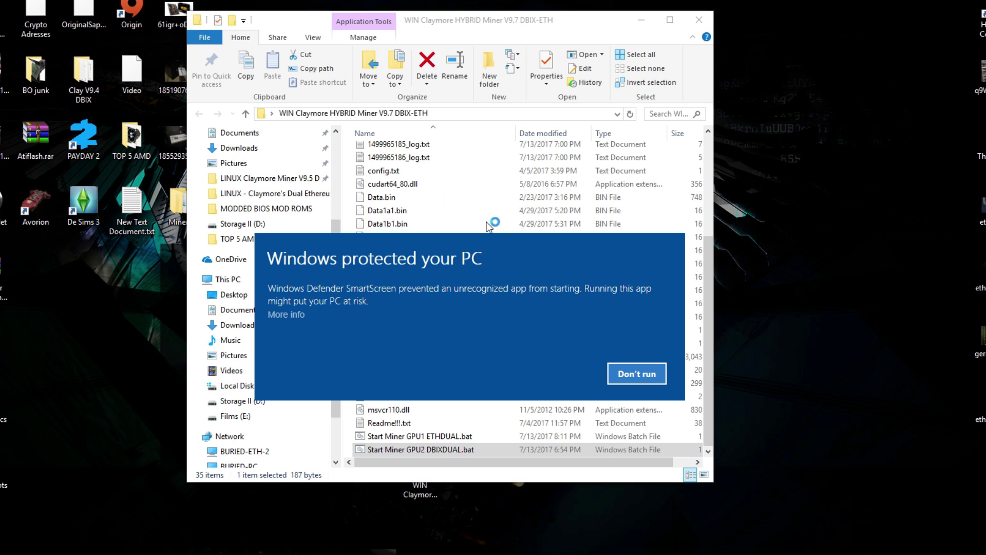
pyautogui.click(570, 371)
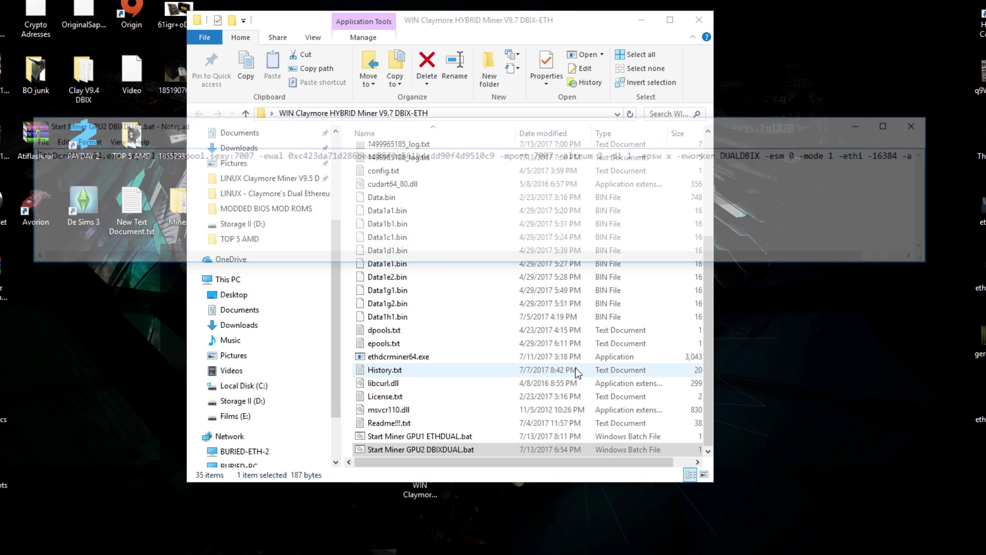
pyautogui.moveTo(488, 133); pyautogui.dragTo(480, 253)
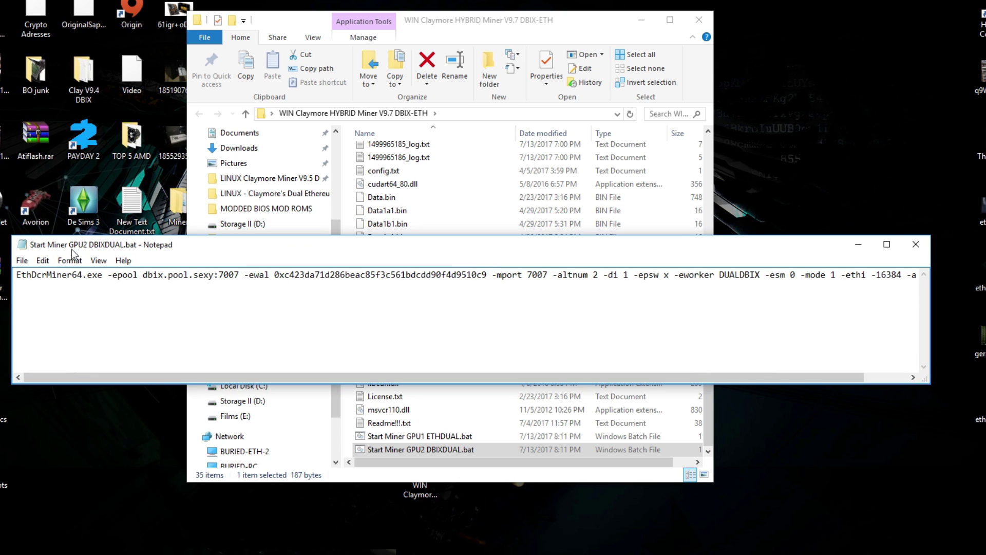
# Try extending the -di value to 1234 in the GPU2 start file, and remove the added digits again
pyautogui.moveTo(603, 276); pyautogui.dragTo(630, 276)
pyautogui.click(631, 276)
pyautogui.write('23')
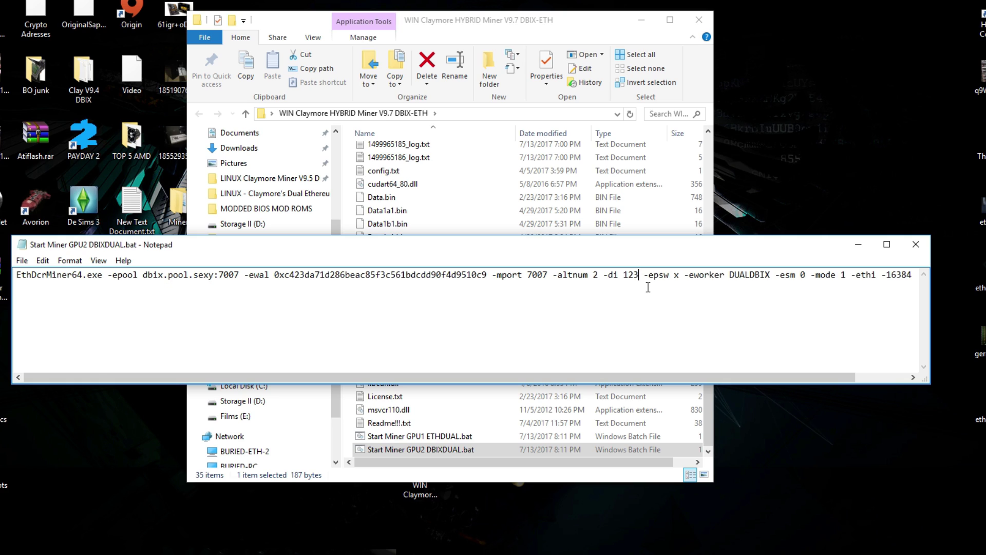
pyautogui.write('4')
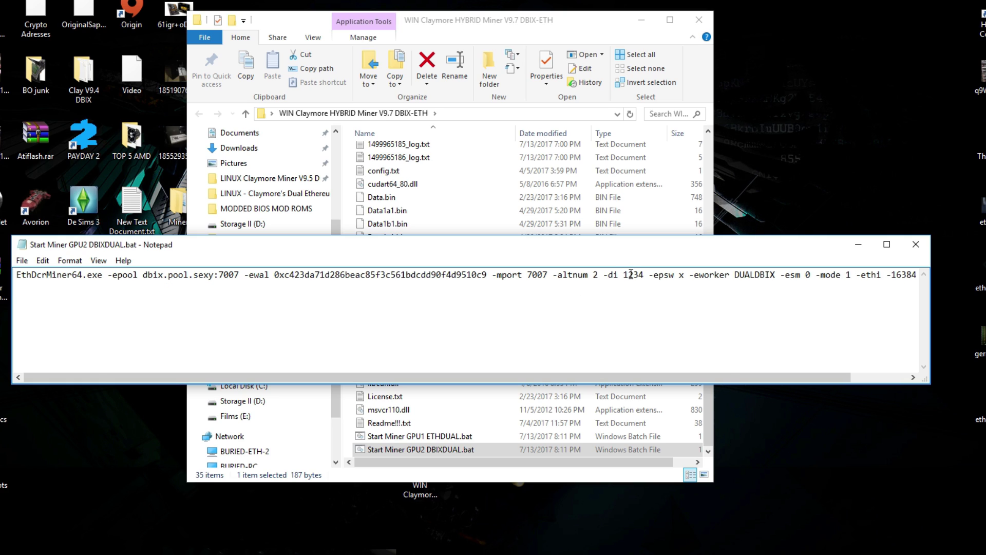
pyautogui.moveTo(634, 275); pyautogui.dragTo(643, 277)
pyautogui.click(645, 278)
pyautogui.press('BackSpace')
pyautogui.press('BackSpace')
pyautogui.press('BackSpace')
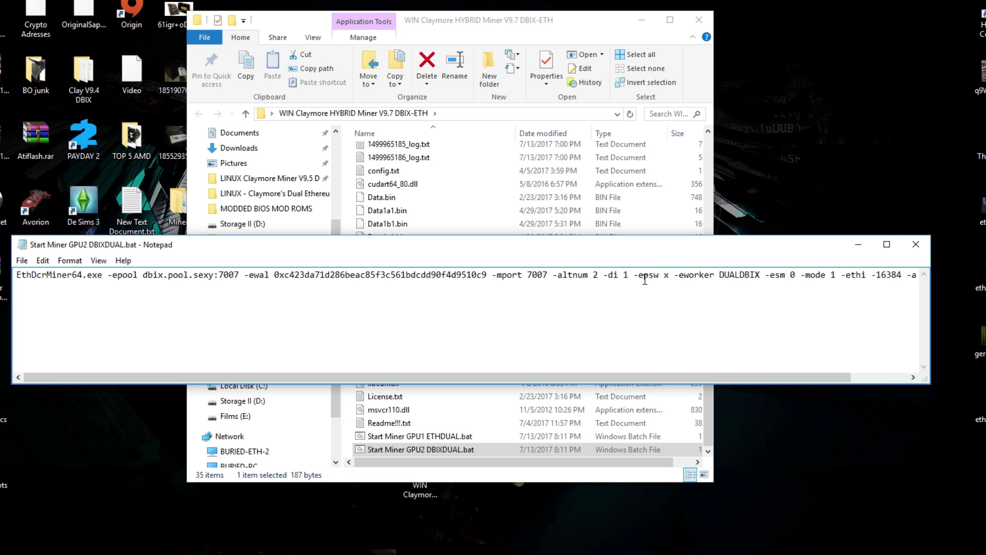
# Examine the -di GPU number, DBIX wallet address, DUALDBIX worker name and dbix.pool.sexy:7007 pool address in the GPU2 start file
pyautogui.moveTo(630, 276); pyautogui.dragTo(624, 277)
pyautogui.moveTo(275, 275); pyautogui.dragTo(488, 273)
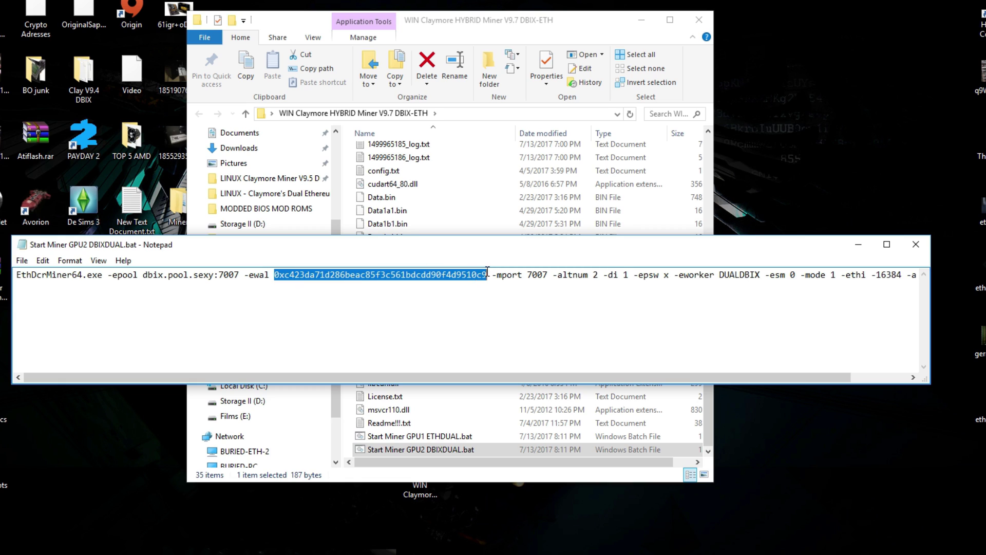
pyautogui.click(725, 277)
pyautogui.moveTo(725, 277)
pyautogui.mouseDown()
pyautogui.moveTo(761, 276)
pyautogui.moveTo(719, 276)
pyautogui.mouseUp()
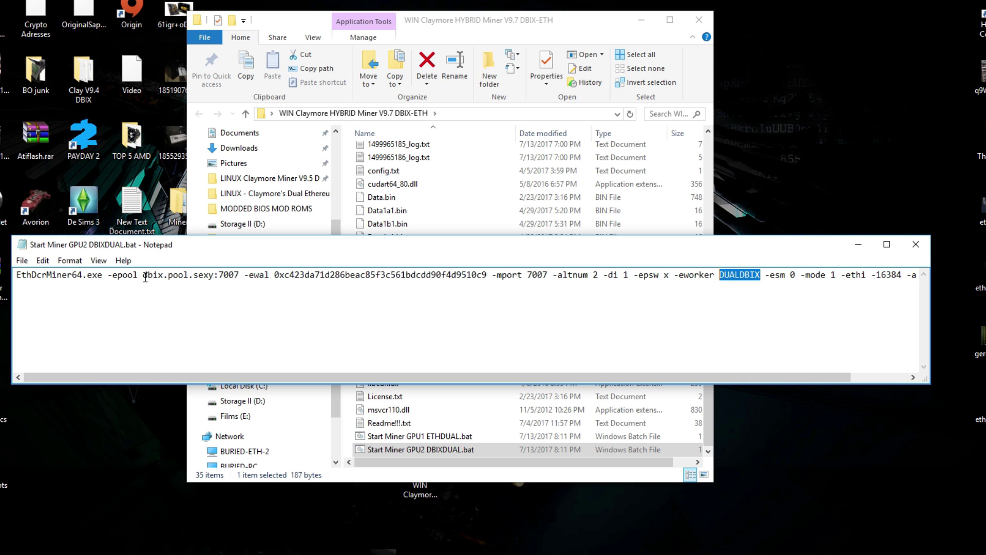
pyautogui.moveTo(144, 277); pyautogui.dragTo(238, 276)
pyautogui.click(229, 275)
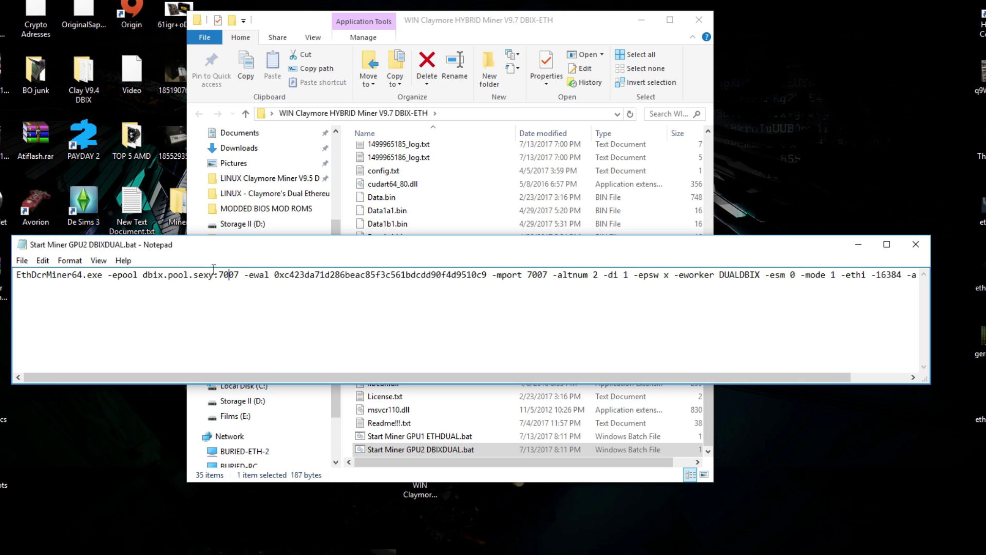
# Save Start Miner GPU2 DBIXDUAL.bat and close it
pyautogui.click(22, 261)
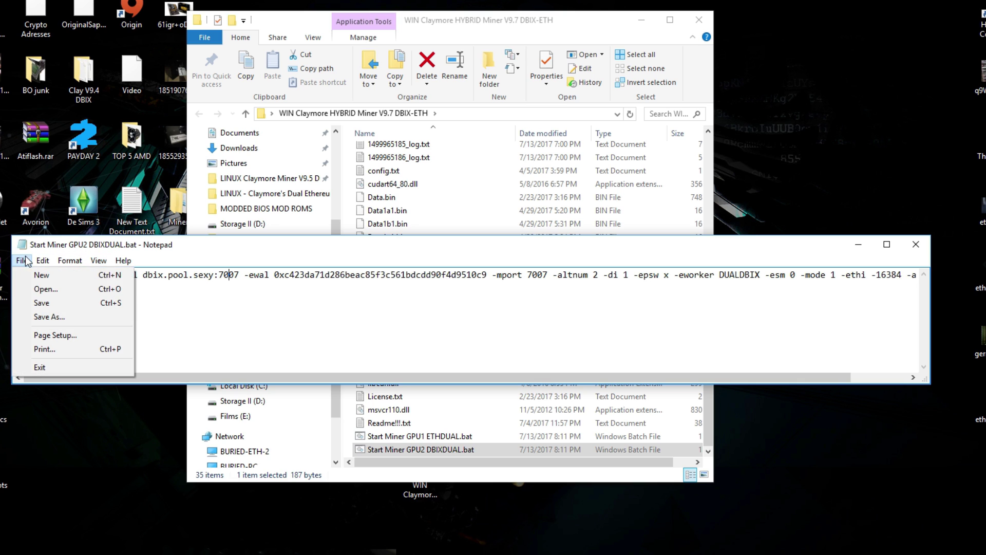
pyautogui.click(36, 304)
pyautogui.click(916, 244)
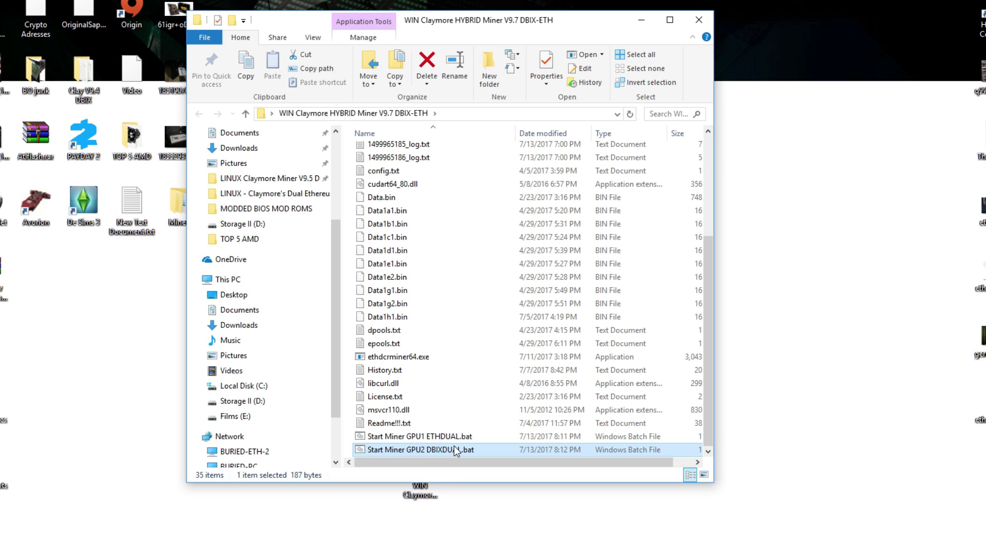
pyautogui.click(455, 437)
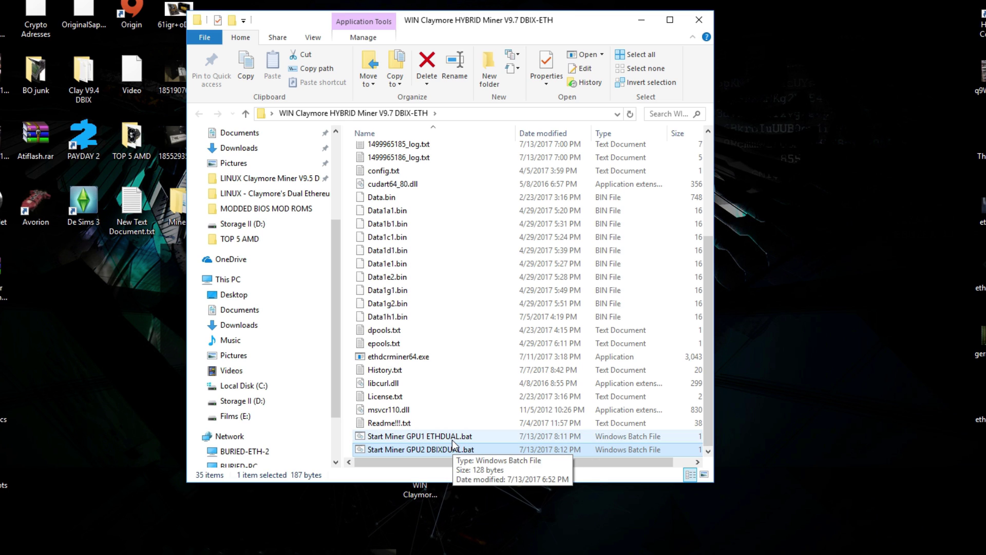
pyautogui.rightClick(452, 440)
pyautogui.click(432, 446)
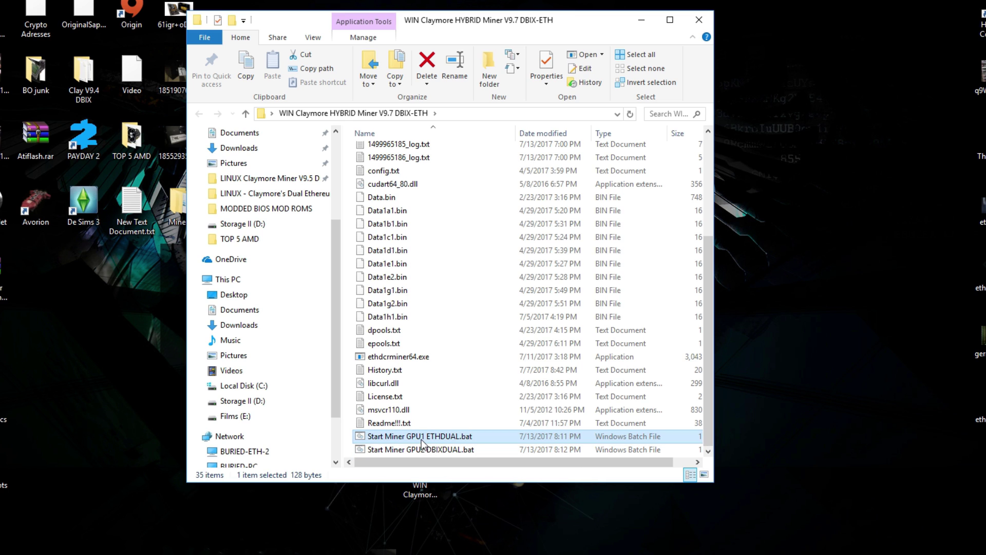
# Launch the GPU1 ETHDUAL and GPU2 DBIXDUAL start files together and place their two console windows side by side
pyautogui.click(433, 445)
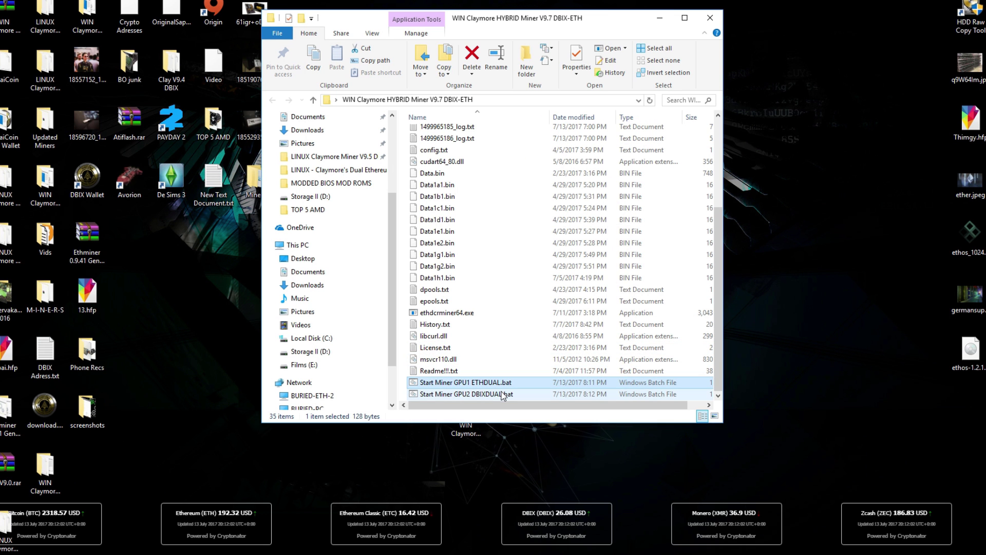
pyautogui.keyDown('ctrl'); pyautogui.click(498, 383); pyautogui.keyUp('ctrl')
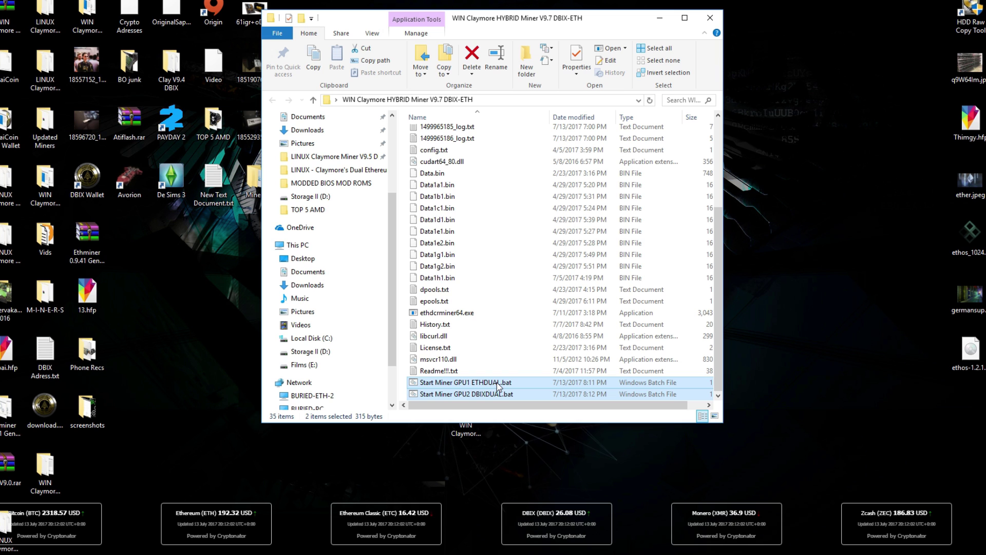
pyautogui.rightClick(497, 382)
pyautogui.click(529, 157)
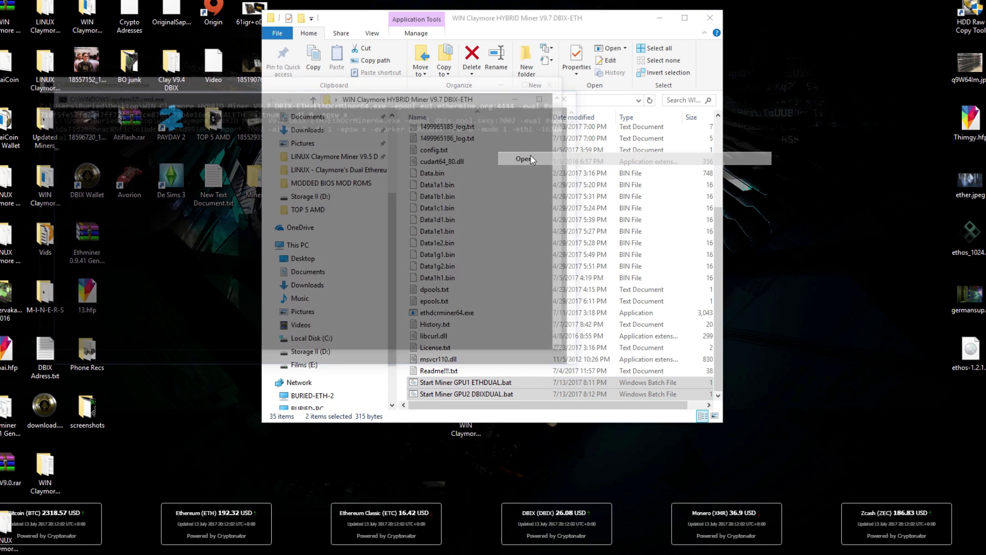
pyautogui.moveTo(456, 90); pyautogui.dragTo(879, 85)
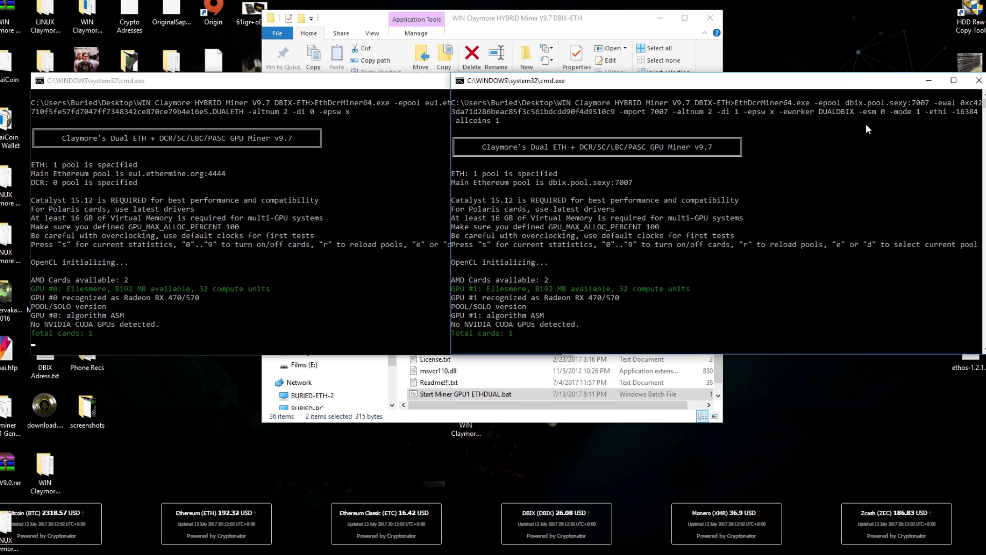